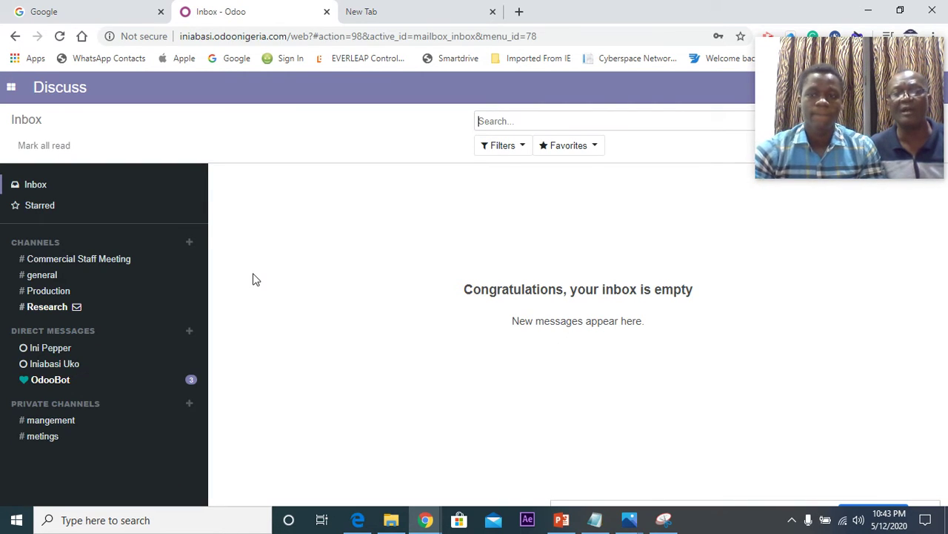
# Step: Open the configuration settings of the Sales app
pyautogui.click(15, 94)
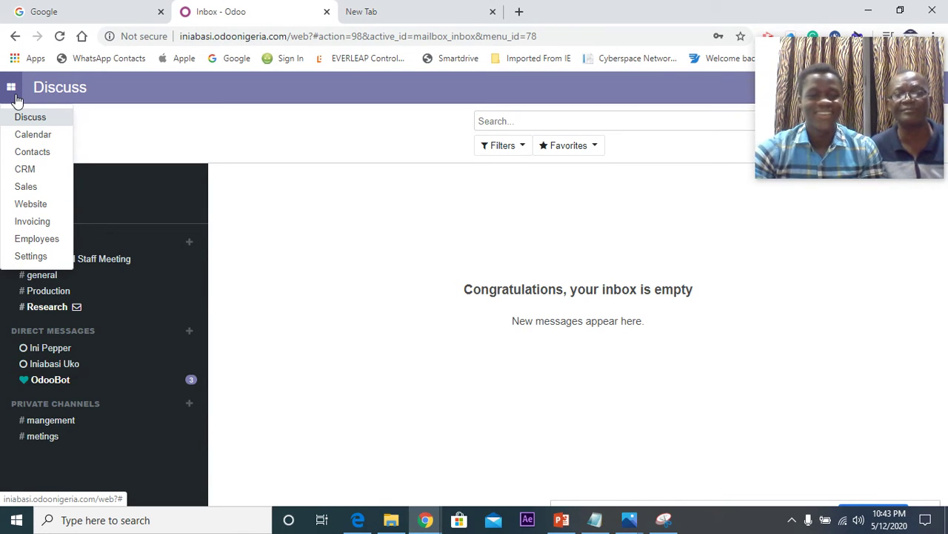
pyautogui.click(32, 186)
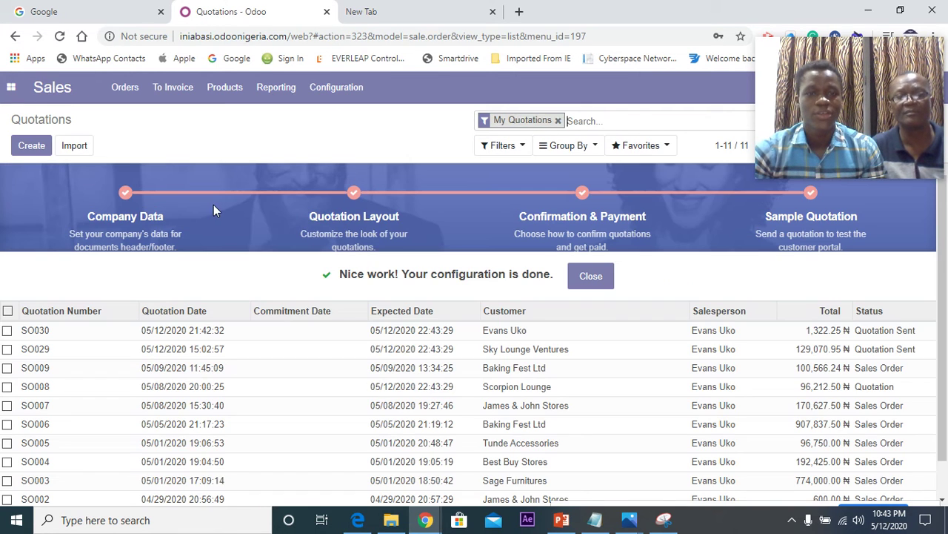
pyautogui.click(335, 96)
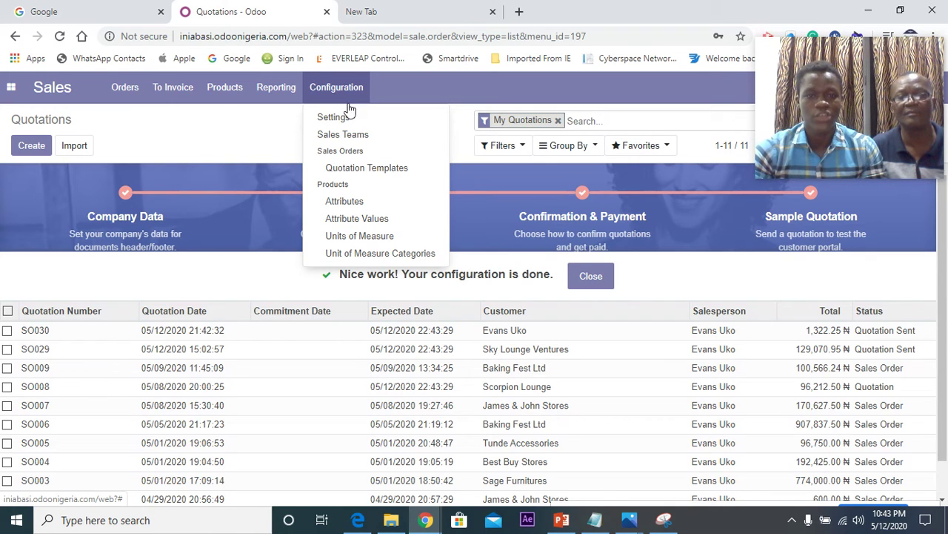
pyautogui.click(348, 127)
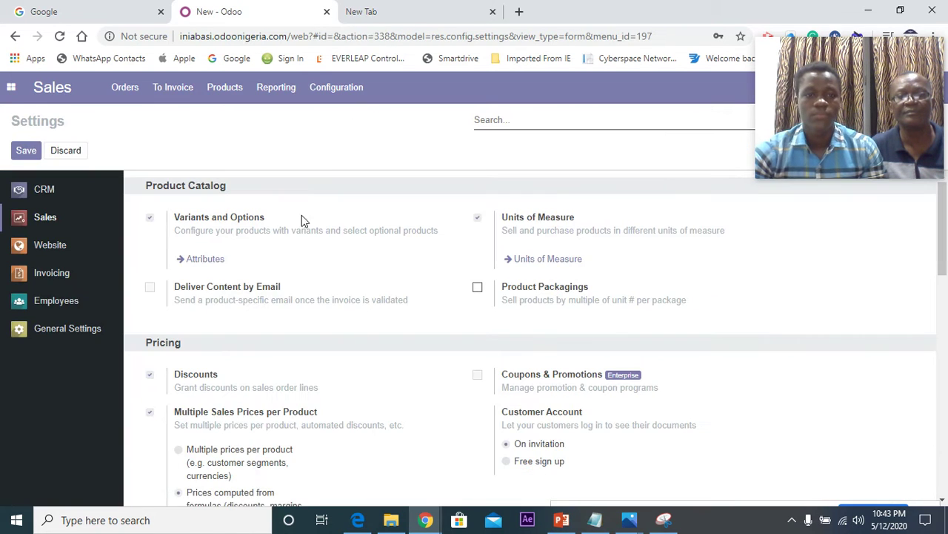
# Step: Keep Multiple Sales Prices per Product enabled in the pricing settings and choose its Multiple prices per product option
pyautogui.scroll(-2, 329, 290)
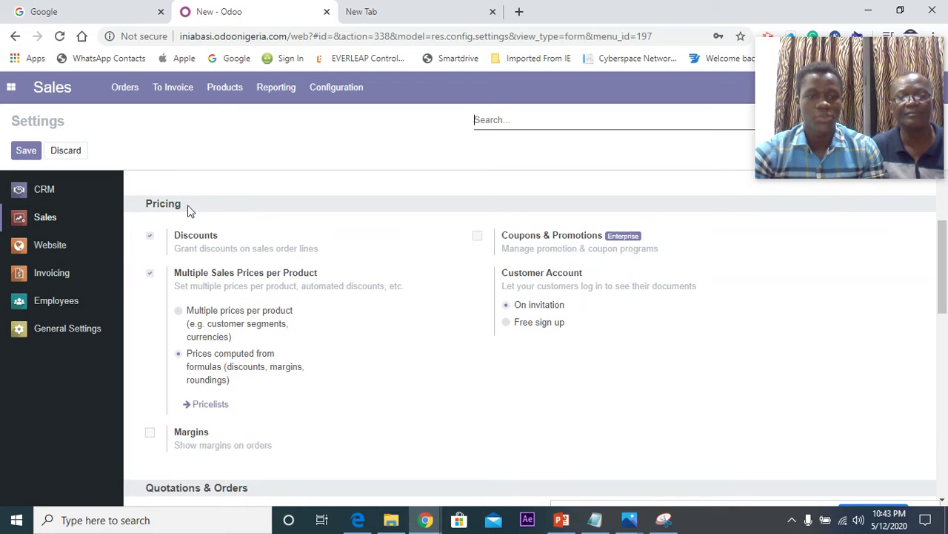
pyautogui.click(151, 275)
pyautogui.click(150, 275)
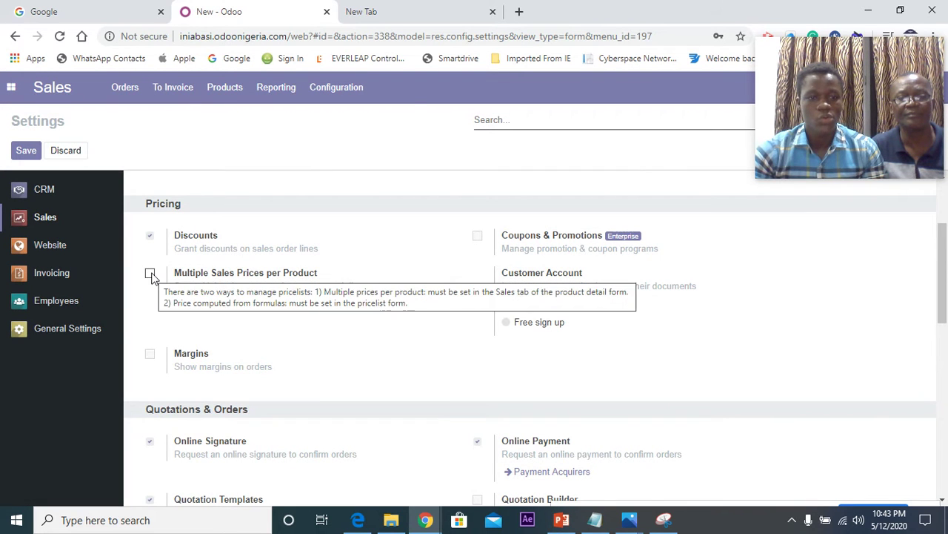
pyautogui.click(151, 276)
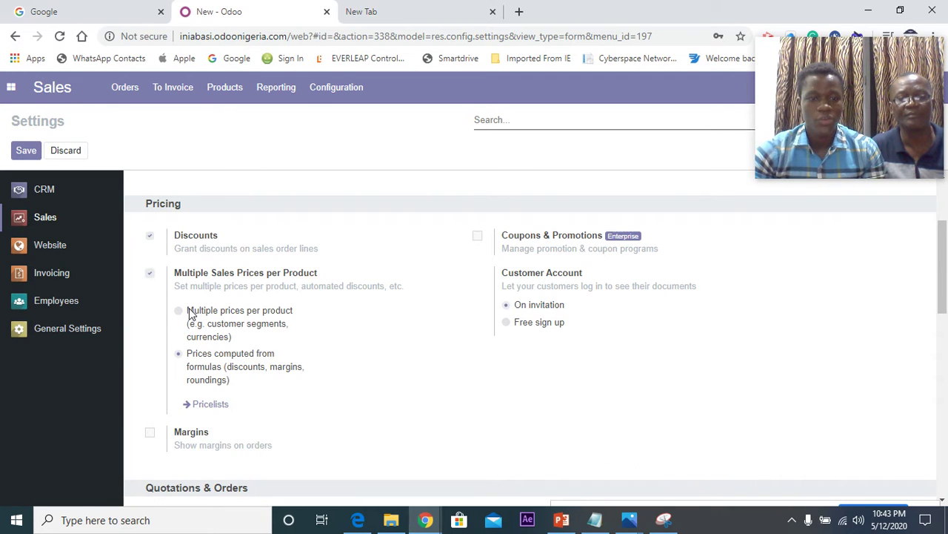
pyautogui.click(177, 311)
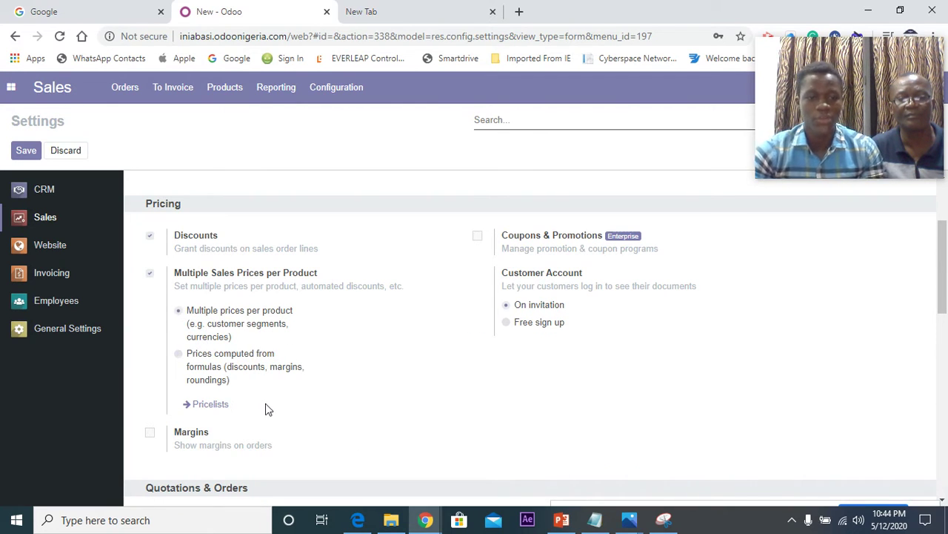
# Step: Start a new pricelist from the pricing settings' pricelists and name it Distributor Pricelist
pyautogui.moveTo(219, 415)
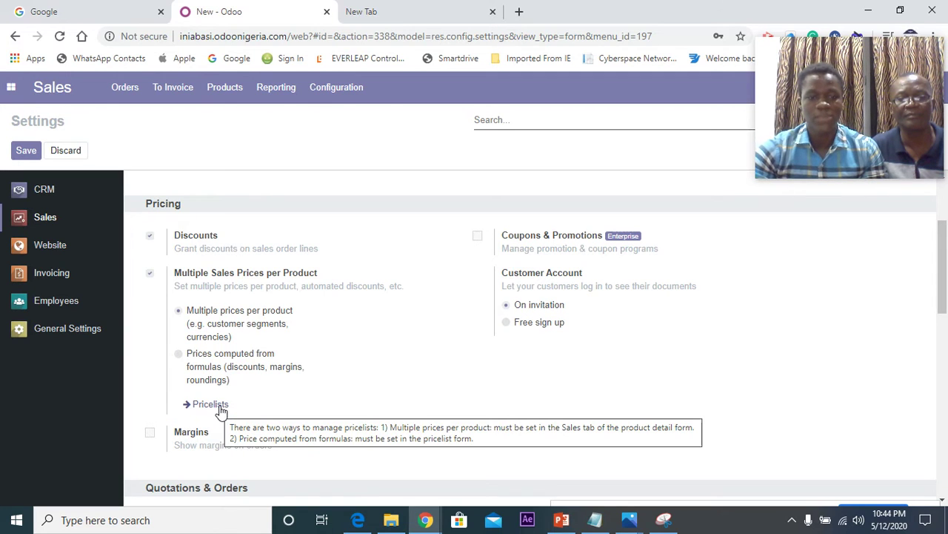
pyautogui.click(211, 403)
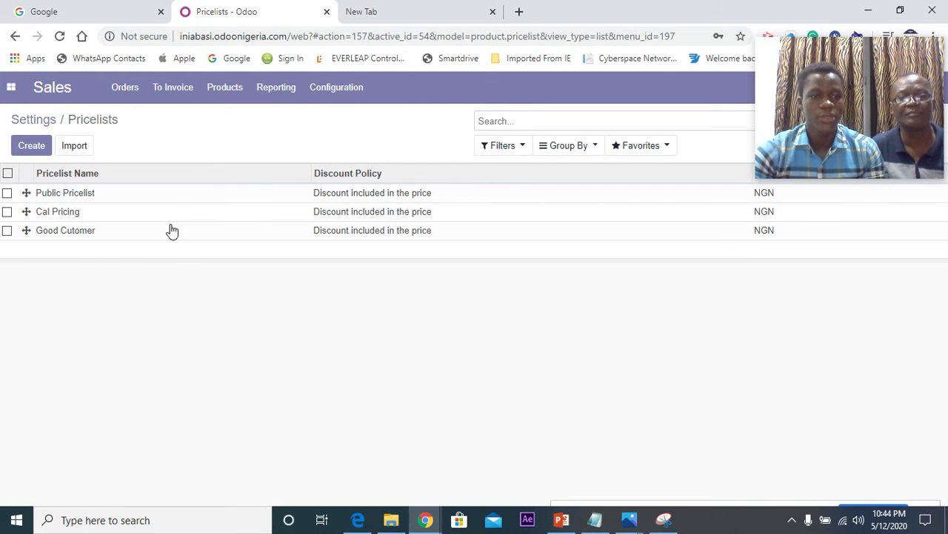
pyautogui.click(32, 147)
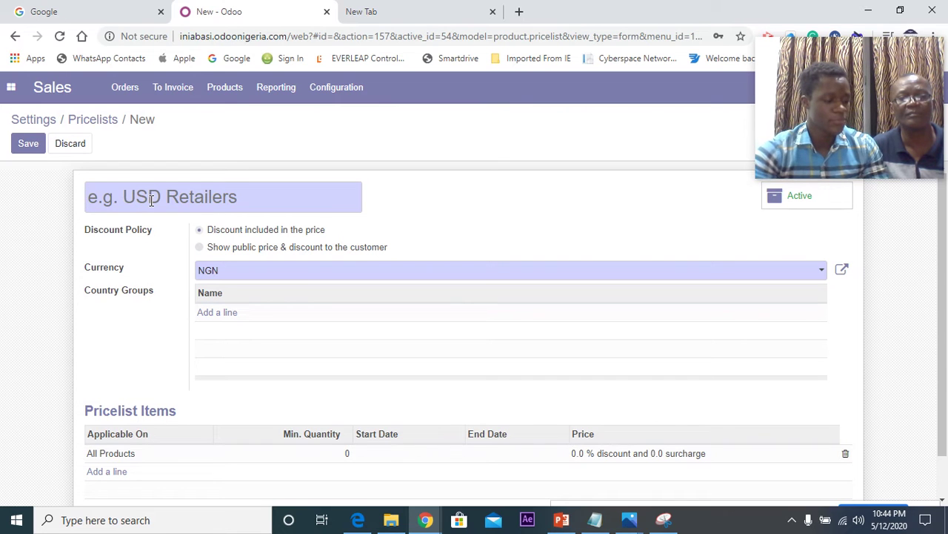
pyautogui.write('Distr')
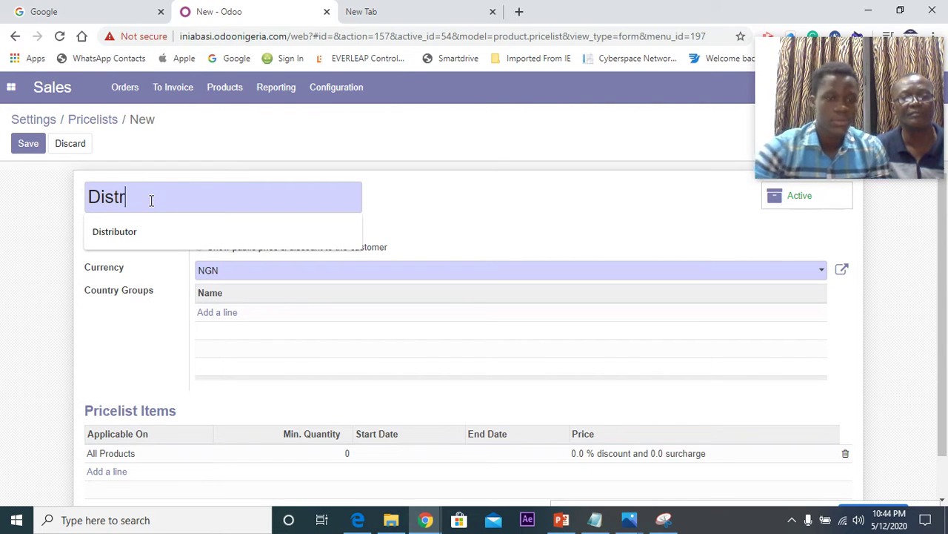
pyautogui.click(150, 228)
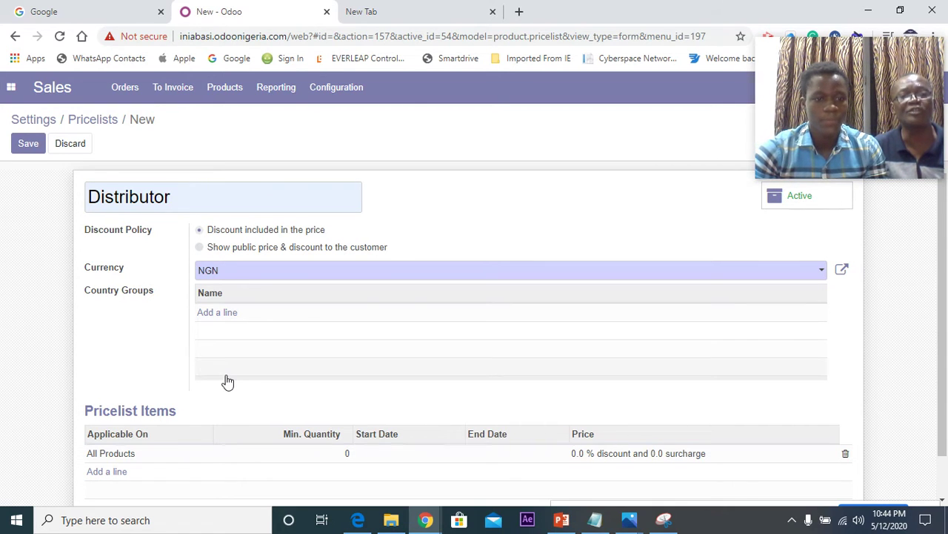
pyautogui.write('P')
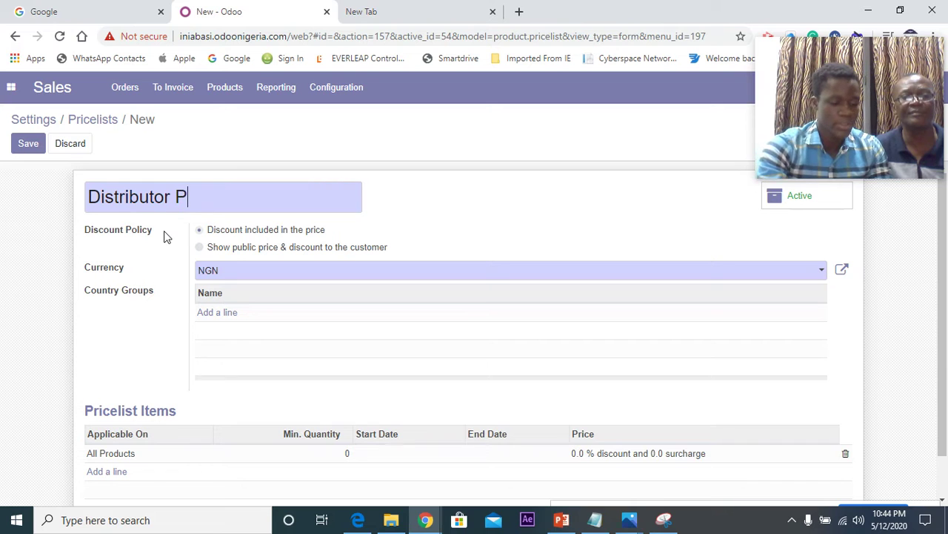
pyautogui.write('ricelist')
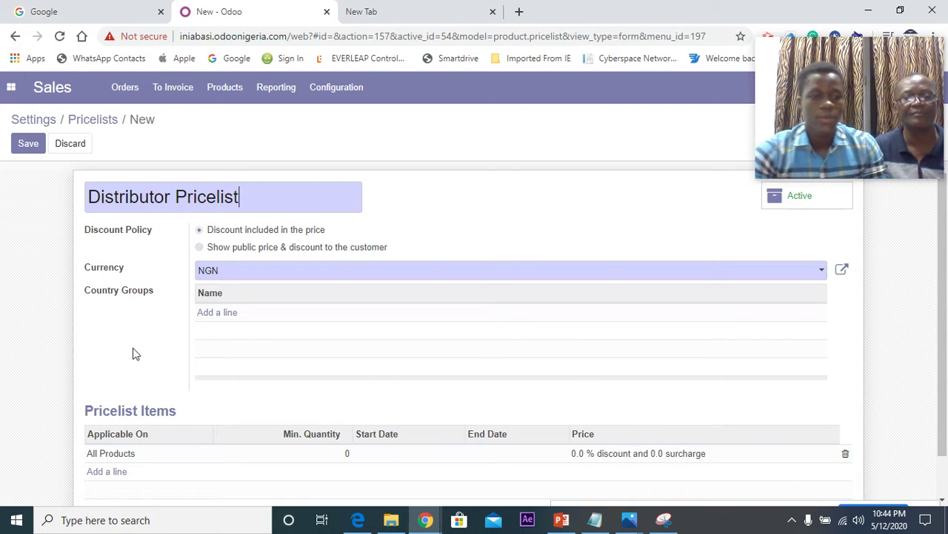
# Step: Add a pricelist item that applies to a single product, [FURN_0269] Office Chair Black
pyautogui.scroll(-1, 137, 363)
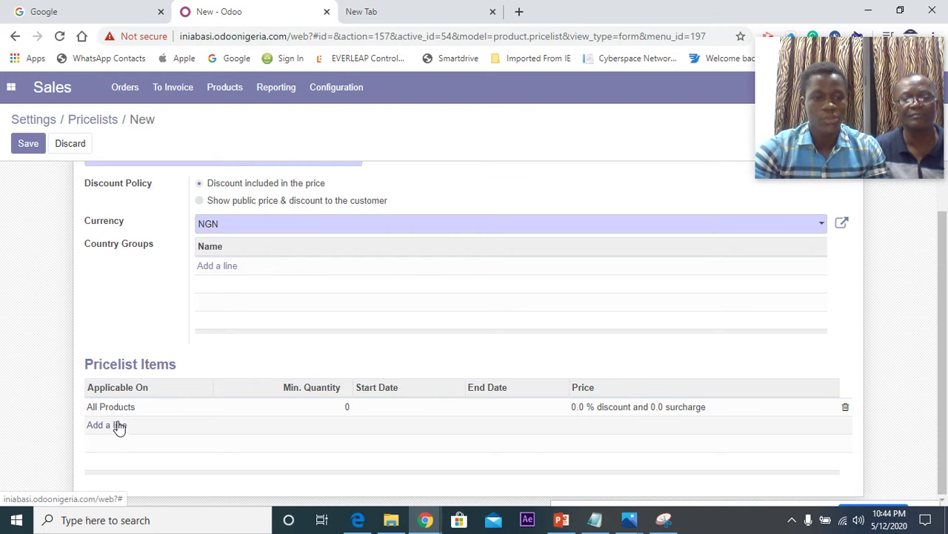
pyautogui.click(109, 426)
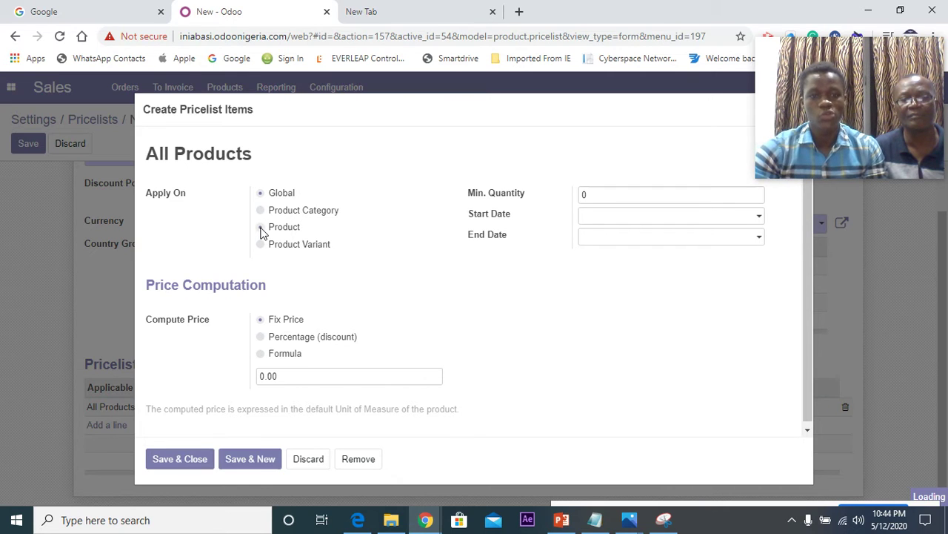
pyautogui.click(261, 229)
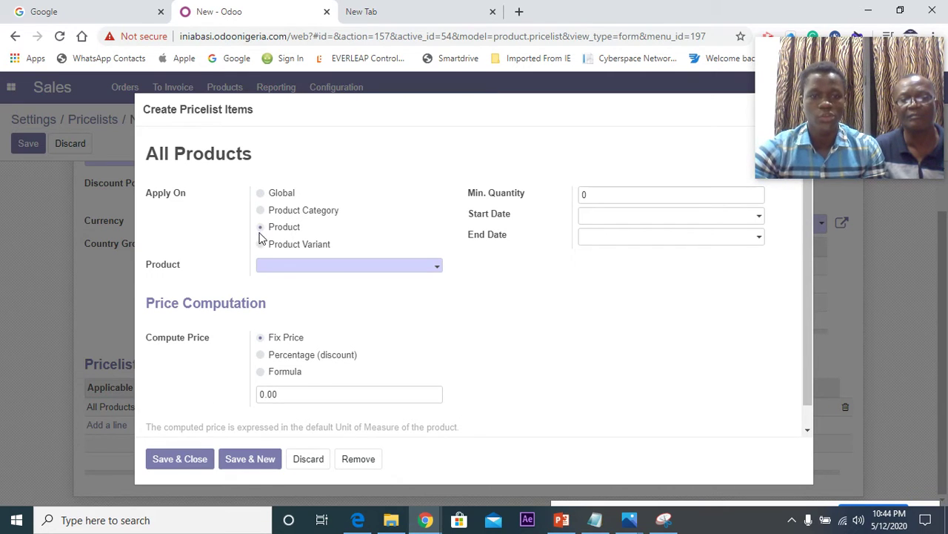
pyautogui.click(348, 267)
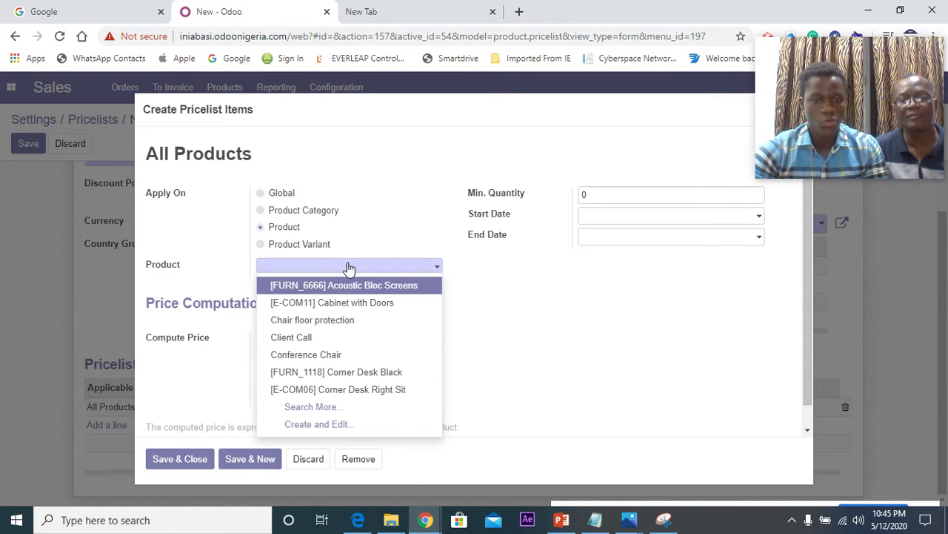
pyautogui.write('o')
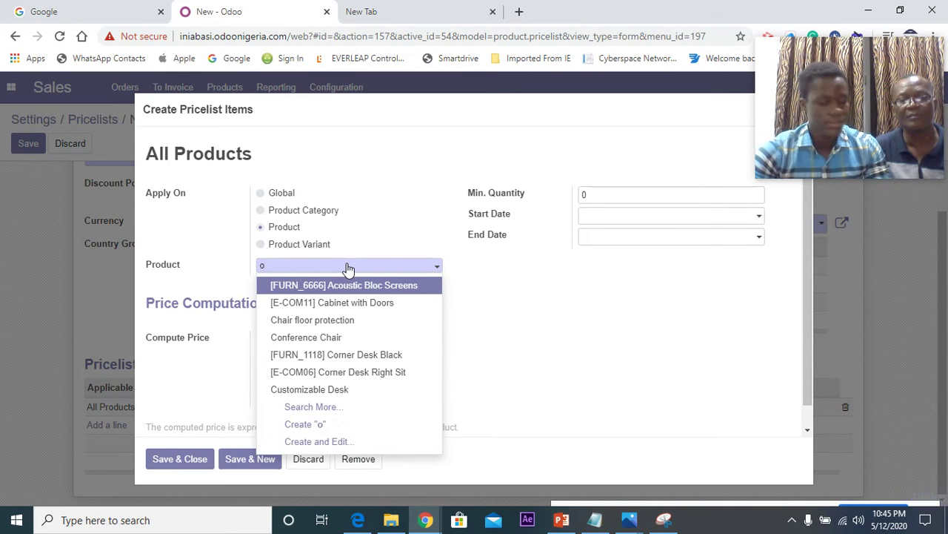
pyautogui.write('ffi')
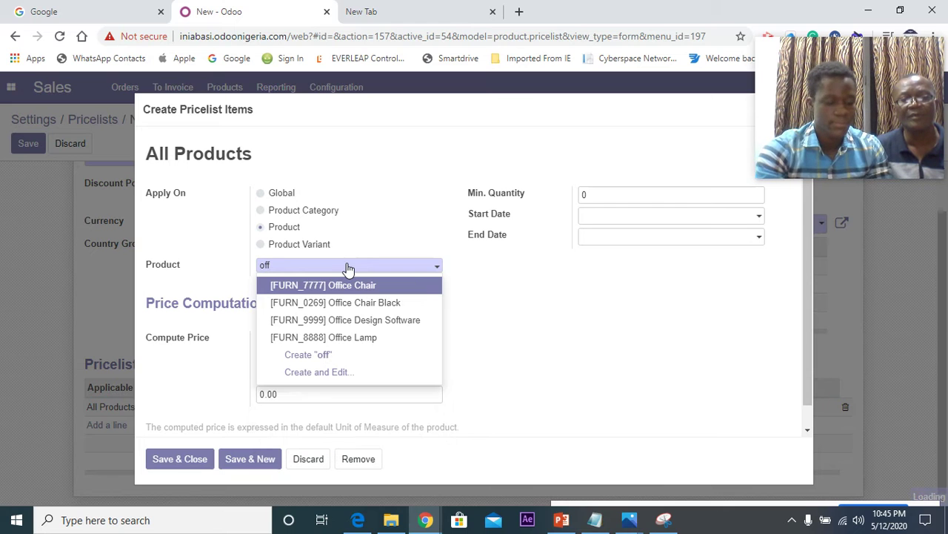
pyautogui.click(373, 303)
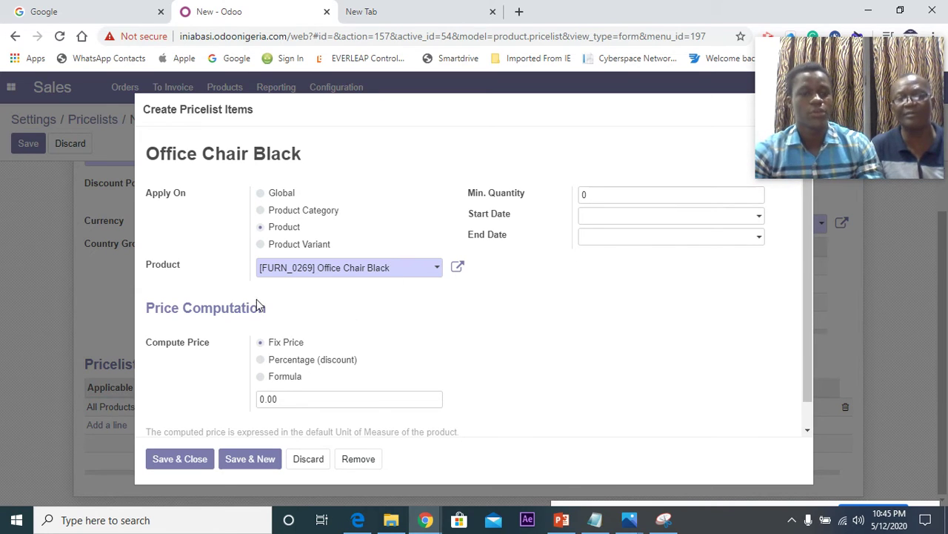
pyautogui.click(604, 193)
pyautogui.press('BackSpace')
pyautogui.write('200')
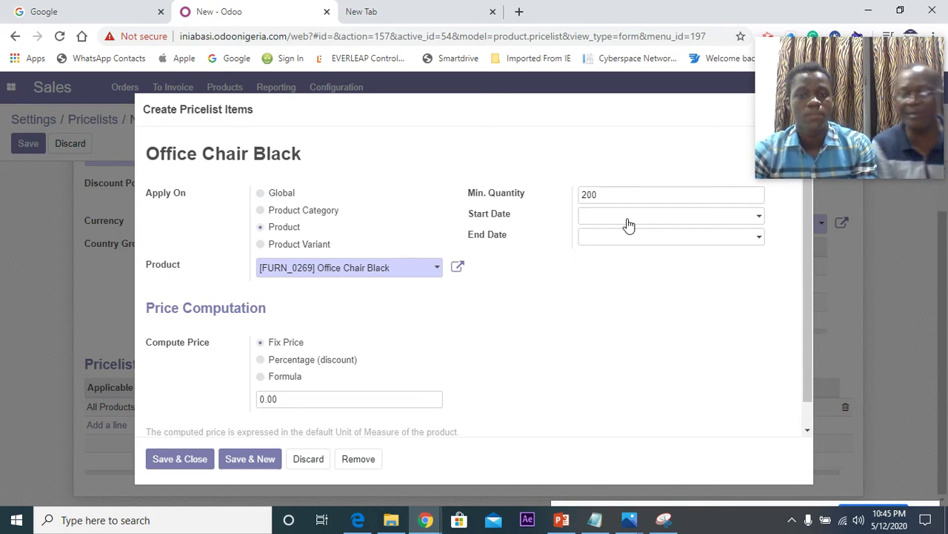
pyautogui.press('BackSpace')
pyautogui.press('BackSpace')
pyautogui.press('BackSpace')
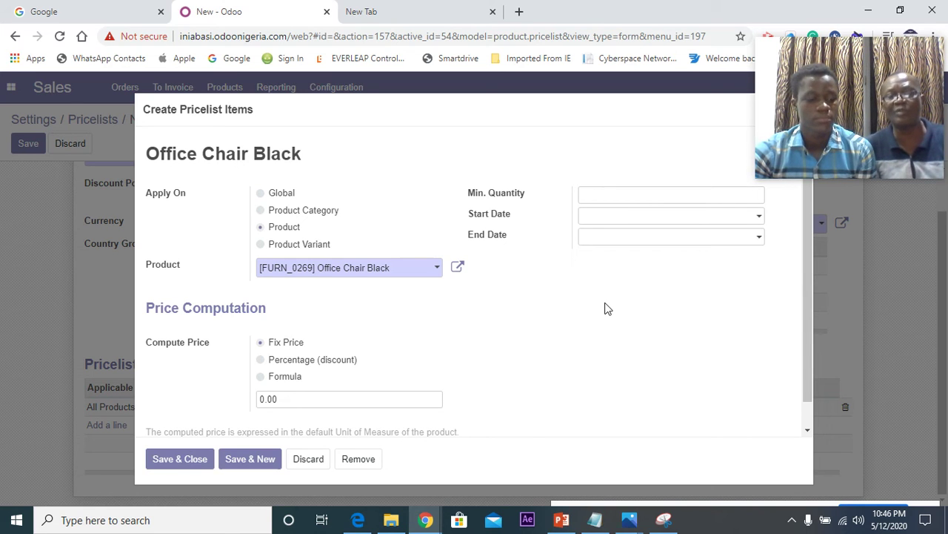
pyautogui.write('0')
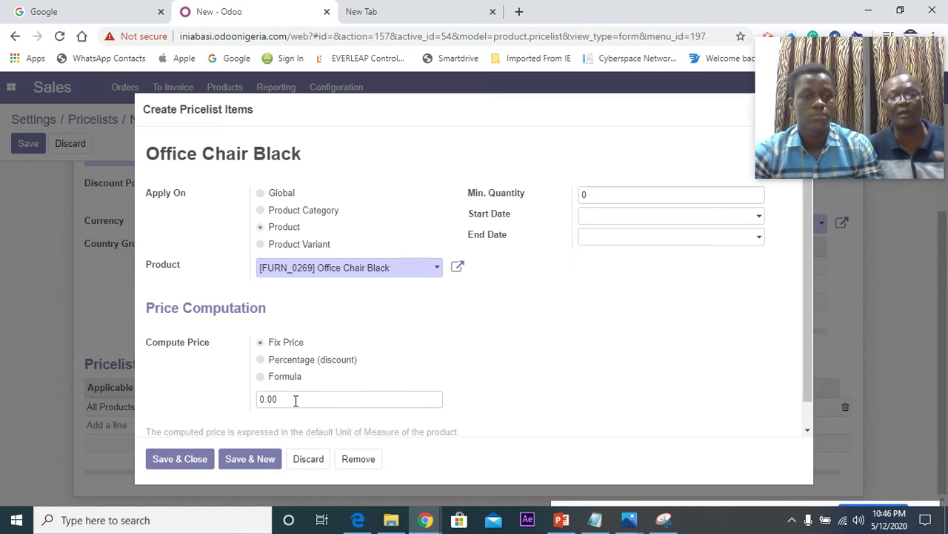
# Step: Set the Office Chair Black item's fixed price to 22000, then save the item and the pricelist
pyautogui.press('BackSpace')
pyautogui.press('BackSpace')
pyautogui.press('BackSpace')
pyautogui.press('BackSpace')
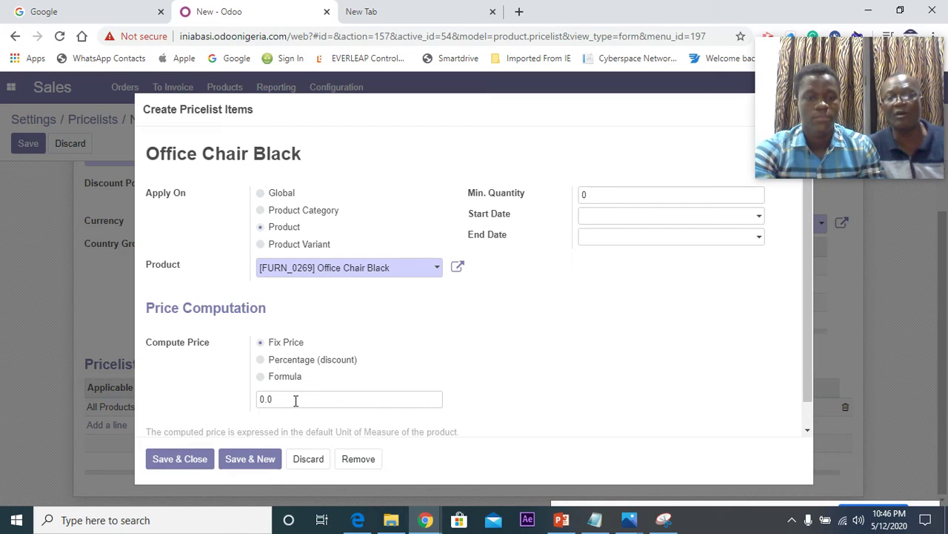
pyautogui.write('22000')
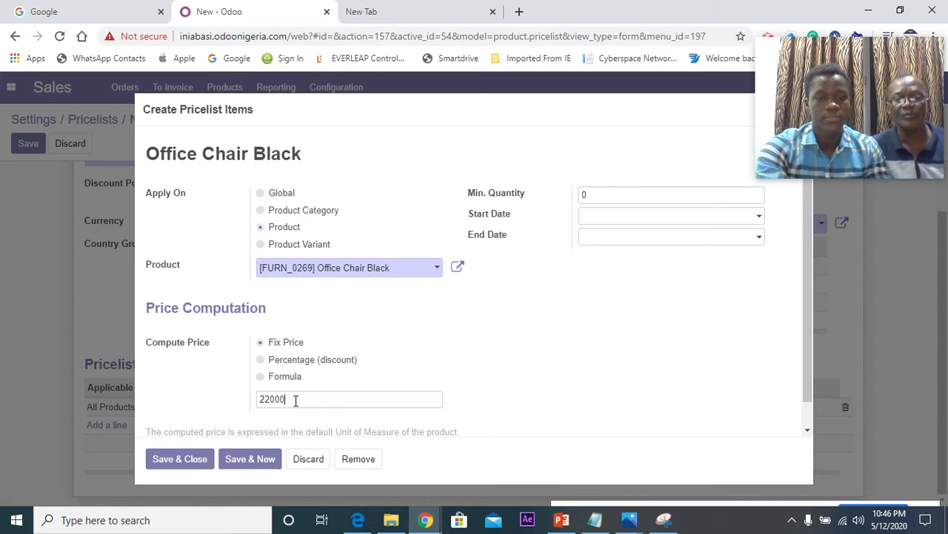
pyautogui.click(181, 460)
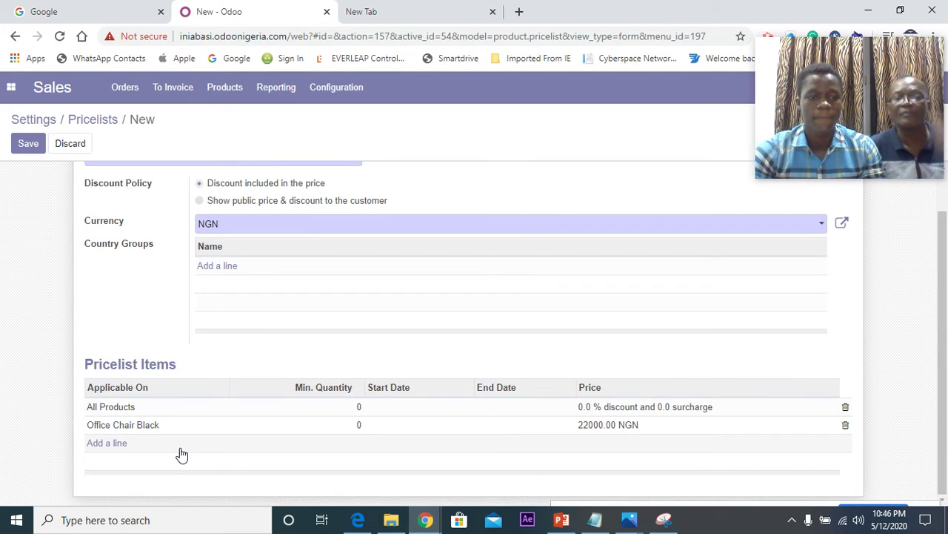
pyautogui.scroll(2, 208, 444)
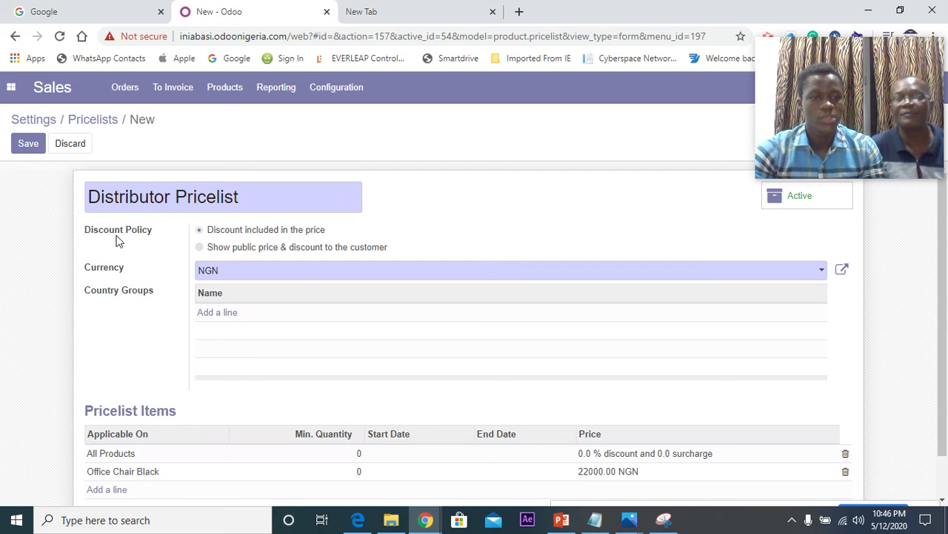
pyautogui.click(37, 147)
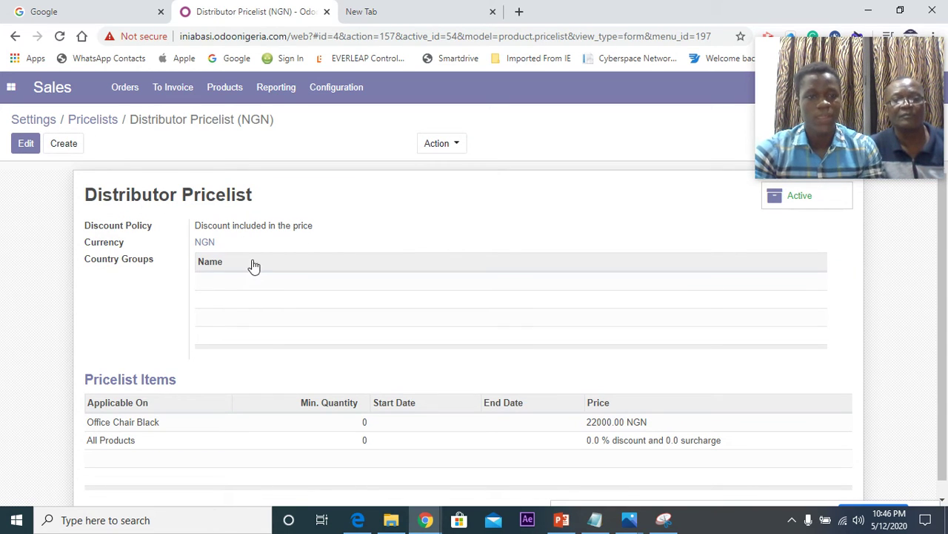
# Step: Open the James & John Stores record in the Contacts app
pyautogui.click(11, 88)
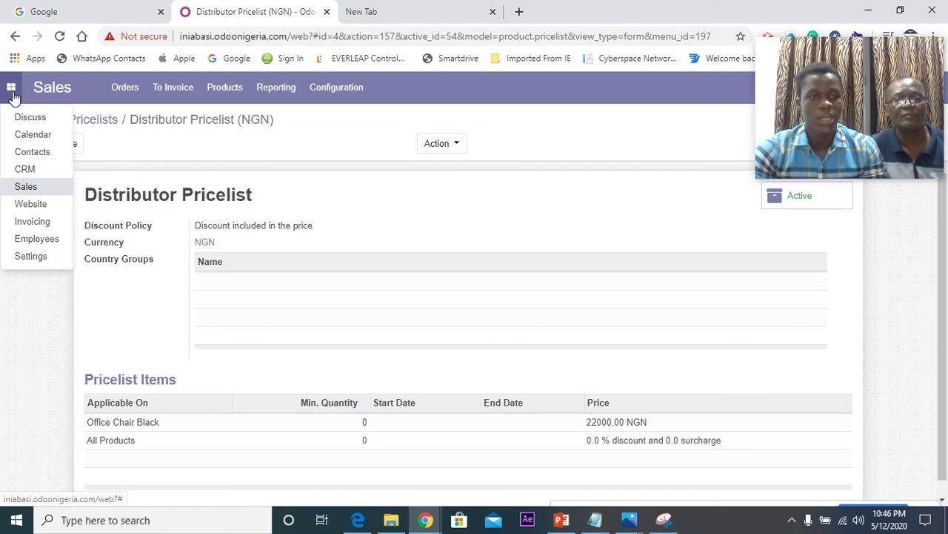
pyautogui.click(51, 156)
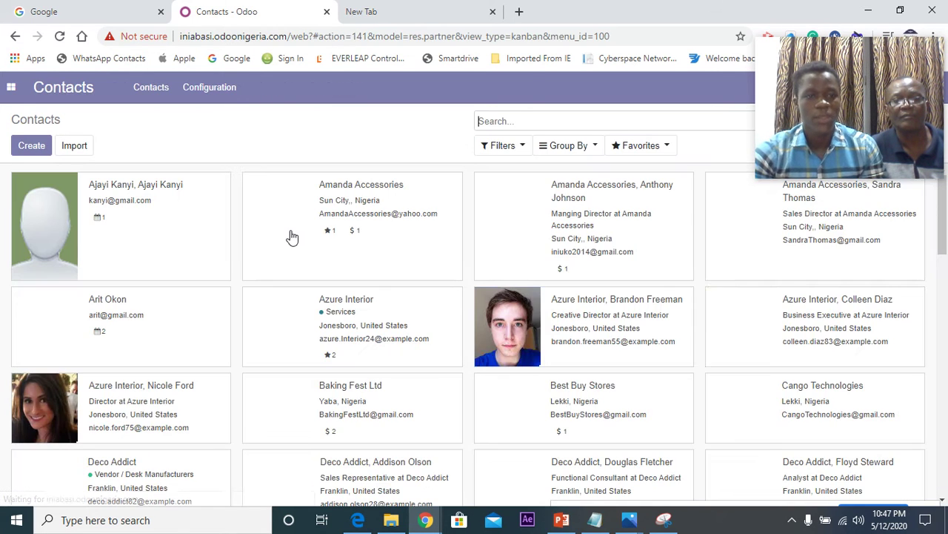
pyautogui.scroll(-10, 292, 340)
pyautogui.scroll(2, 289, 345)
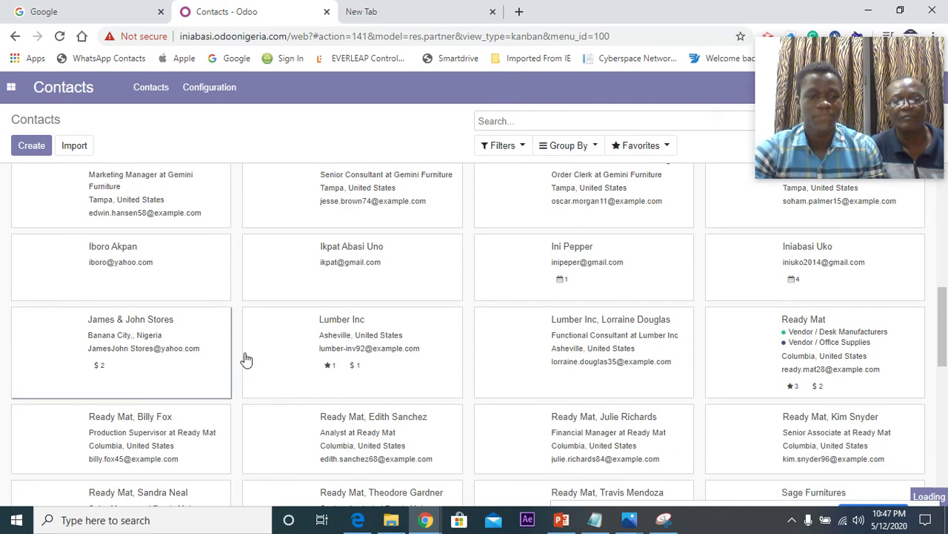
pyautogui.click(171, 362)
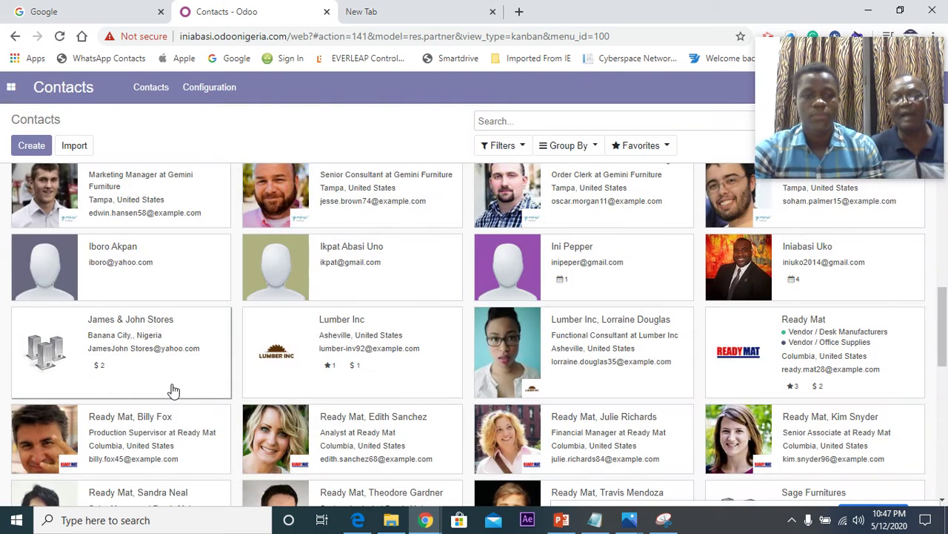
pyautogui.click(174, 391)
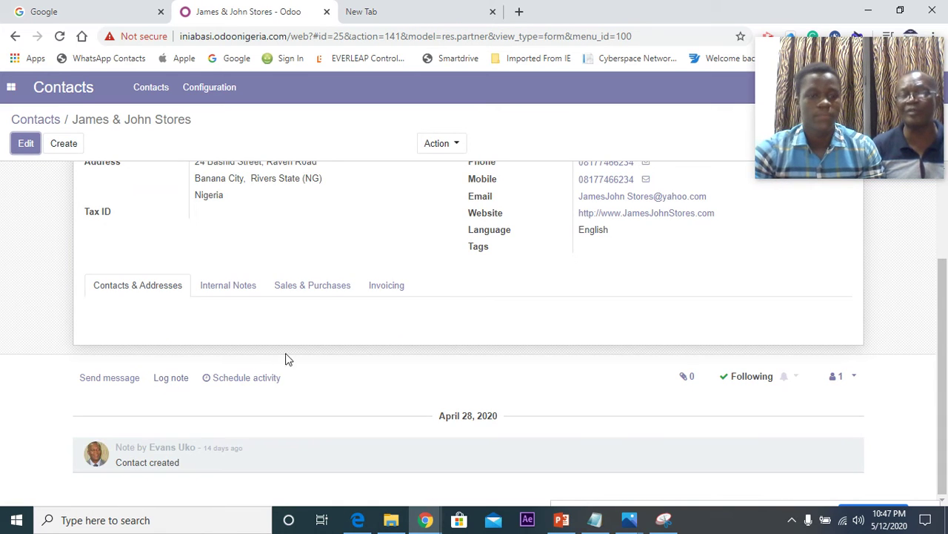
# Step: Edit the James & John Stores contact to use Distributor Pricelist (NGN) as its sales pricelist, then save the contact
pyautogui.scroll(2, 307, 385)
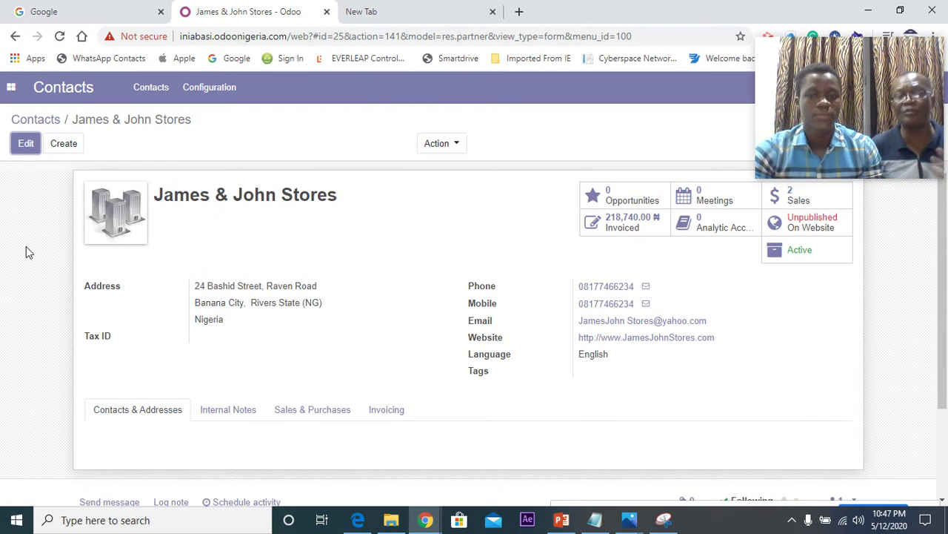
pyautogui.click(25, 145)
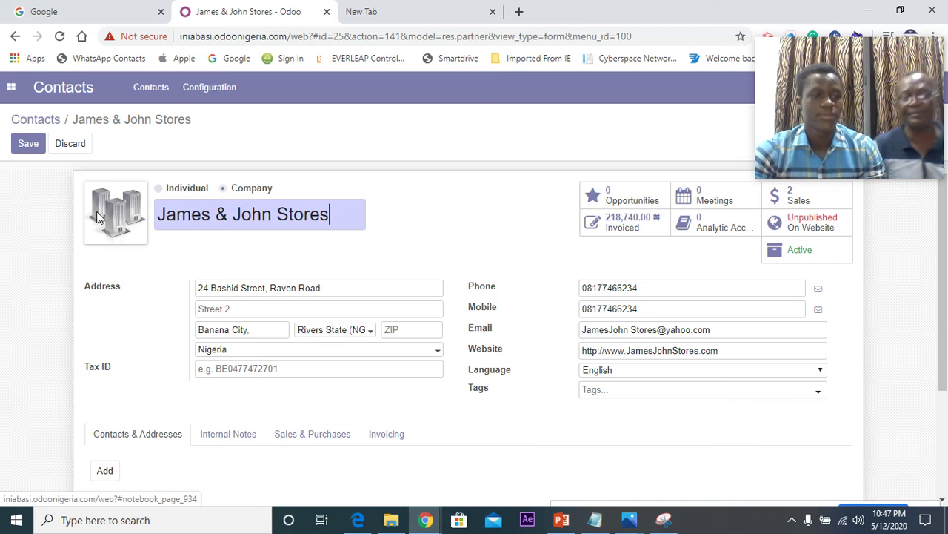
pyautogui.click(319, 434)
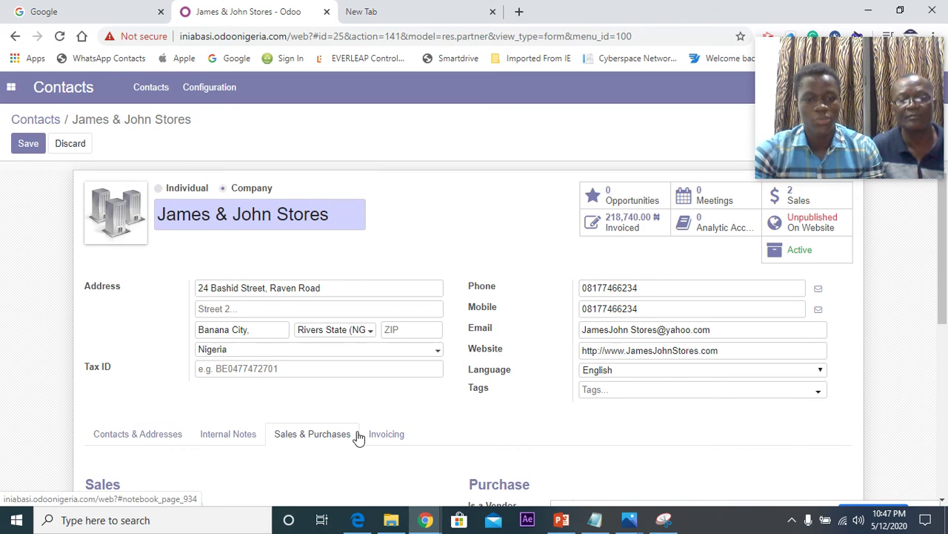
pyautogui.scroll(-1, 417, 405)
pyautogui.scroll(-2, 416, 405)
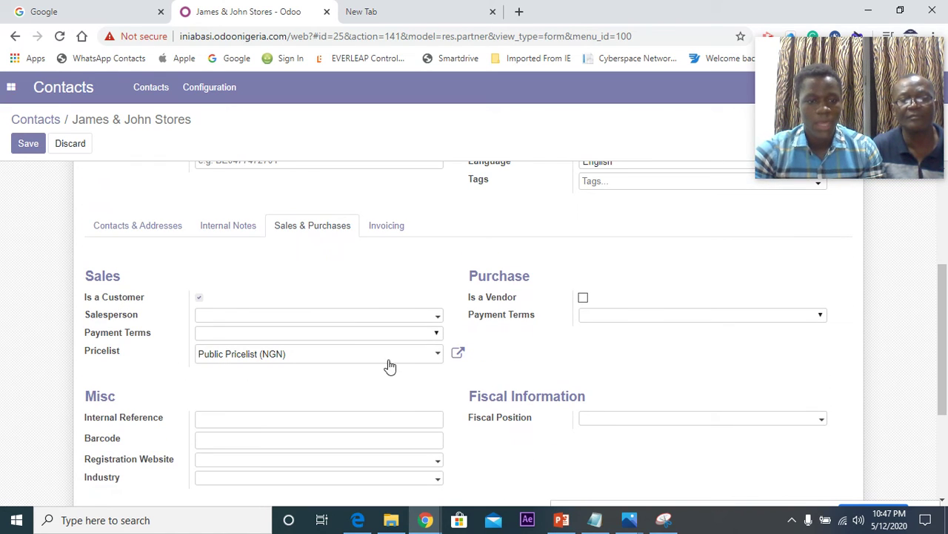
pyautogui.click(427, 362)
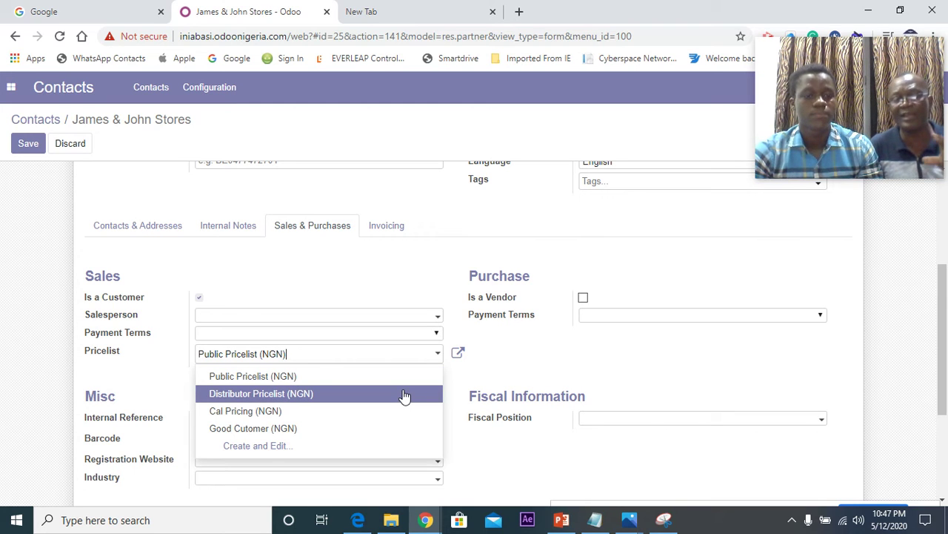
pyautogui.click(405, 395)
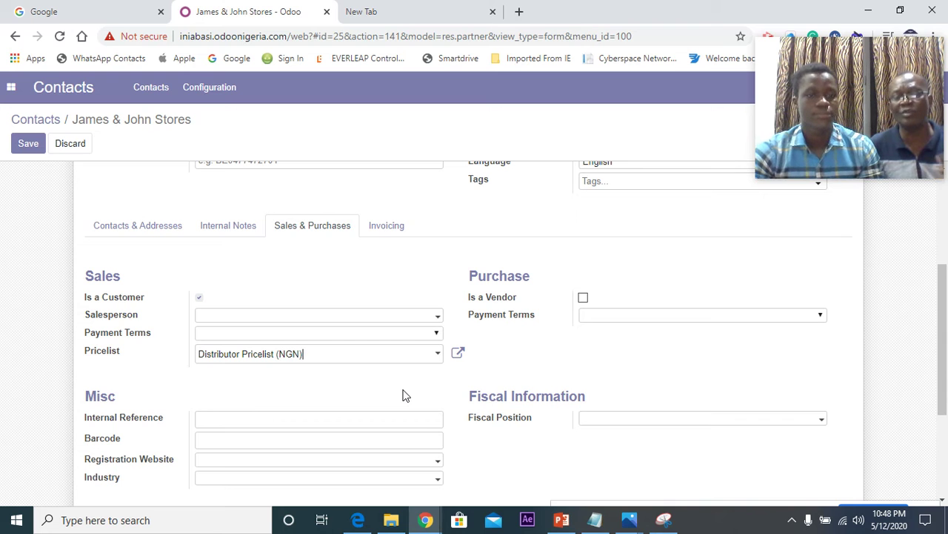
pyautogui.scroll(3, 392, 410)
pyautogui.scroll(-2, 393, 411)
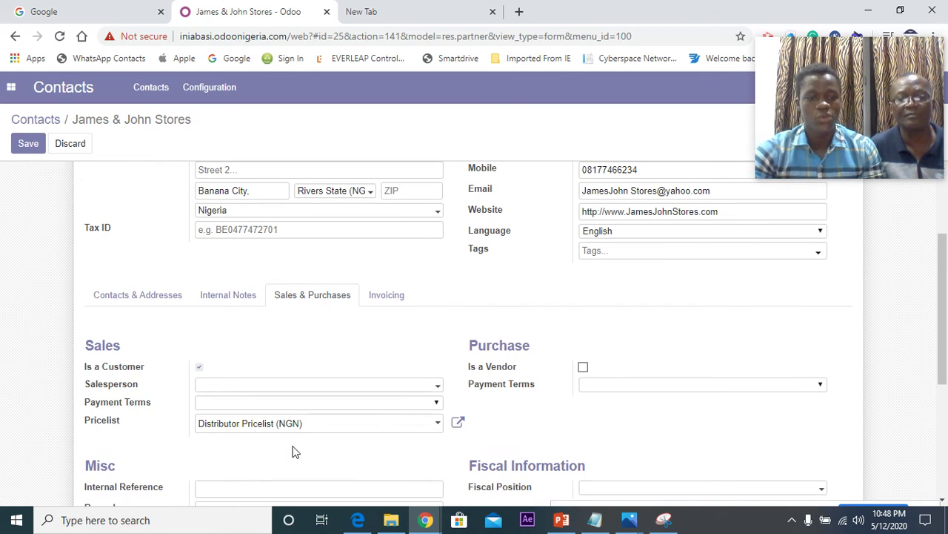
pyautogui.scroll(2, 271, 411)
pyautogui.click(28, 146)
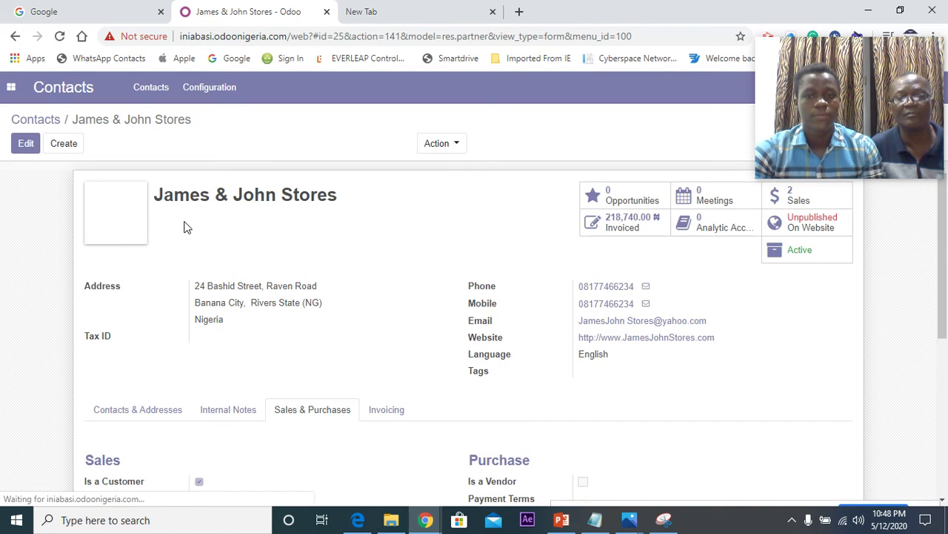
# Step: Create a new quotation in Sales for customer James & John Stores with payment terms Immediate Payment
pyautogui.click(11, 86)
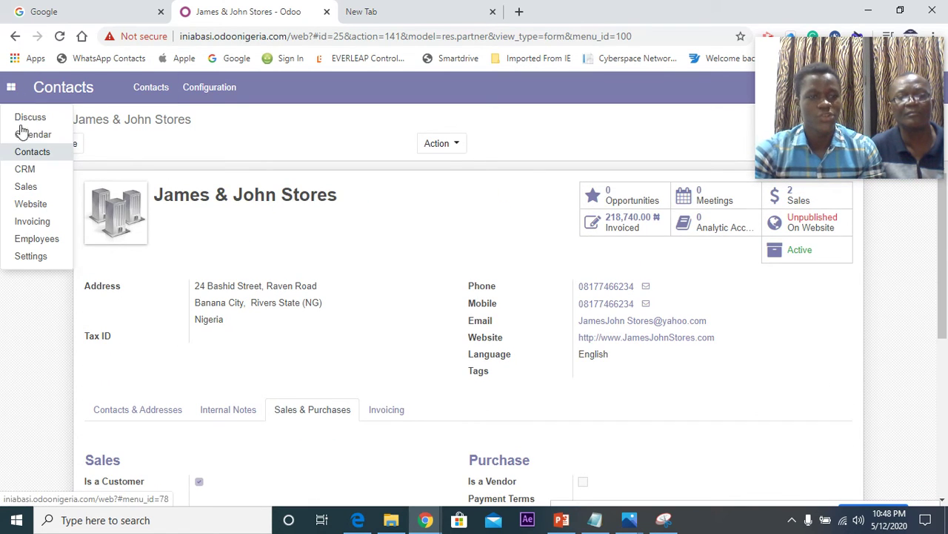
pyautogui.click(38, 186)
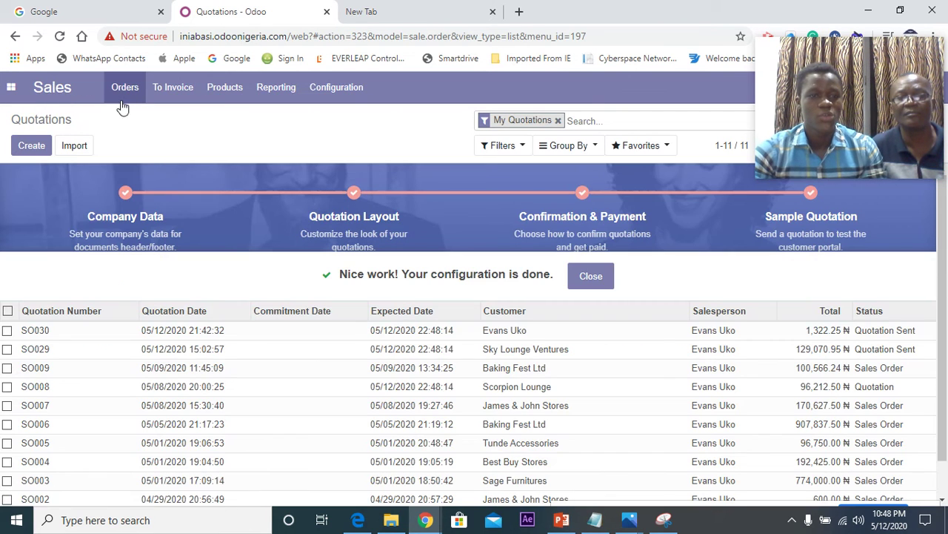
pyautogui.click(125, 87)
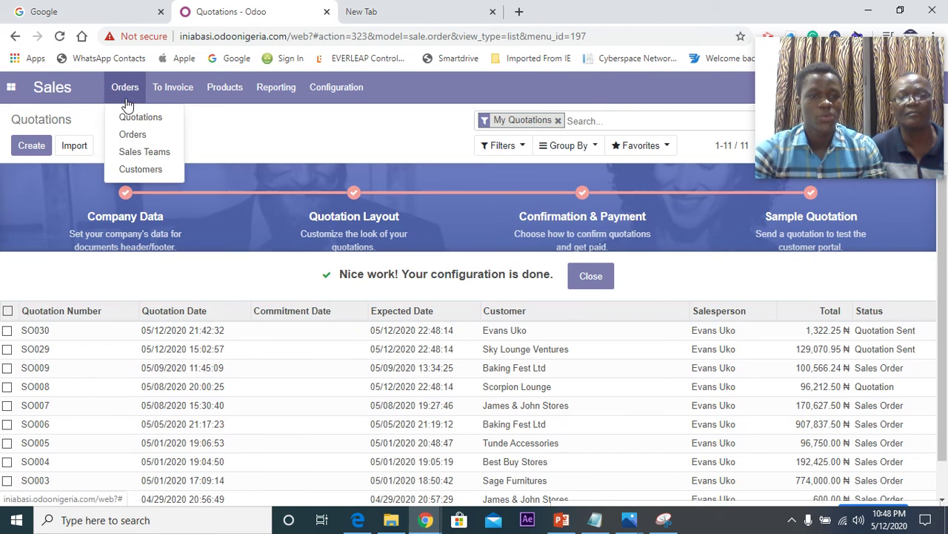
pyautogui.click(134, 116)
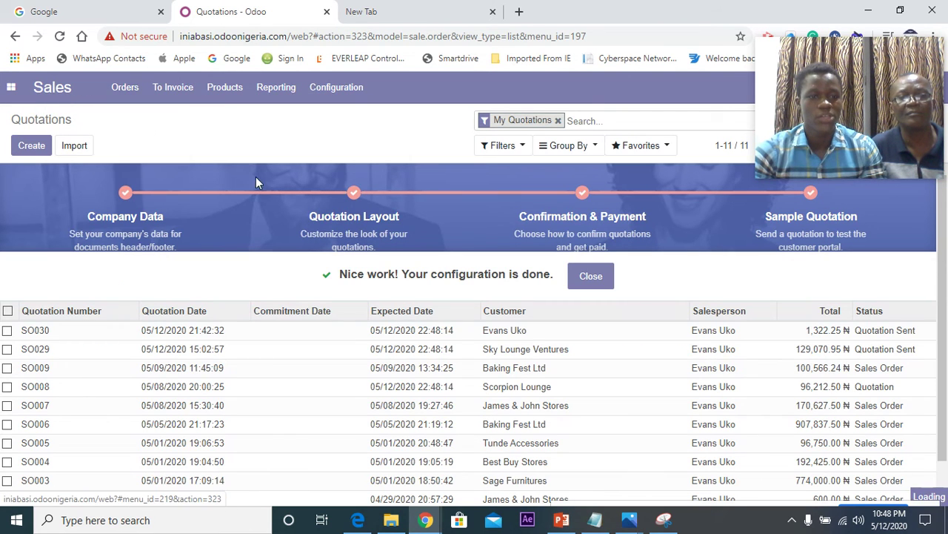
pyautogui.click(34, 148)
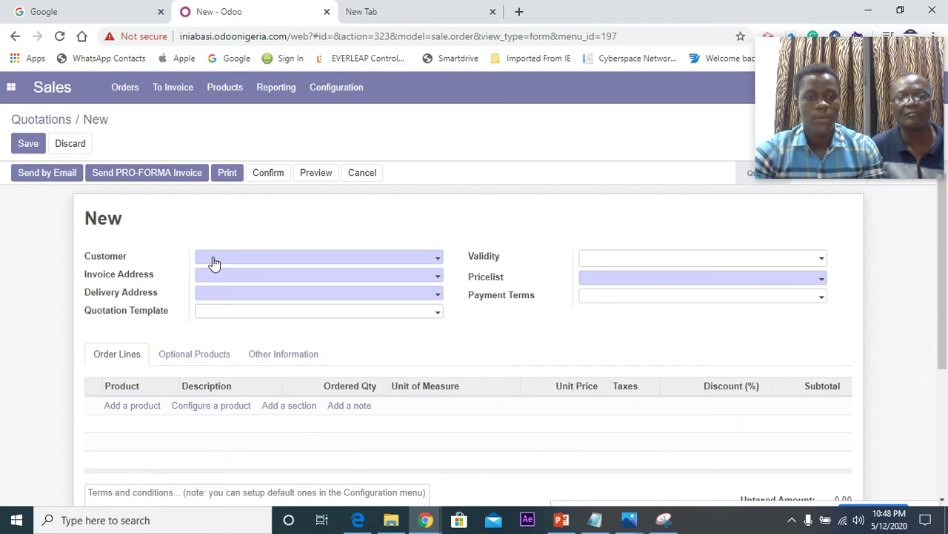
pyautogui.click(225, 264)
pyautogui.write('ja')
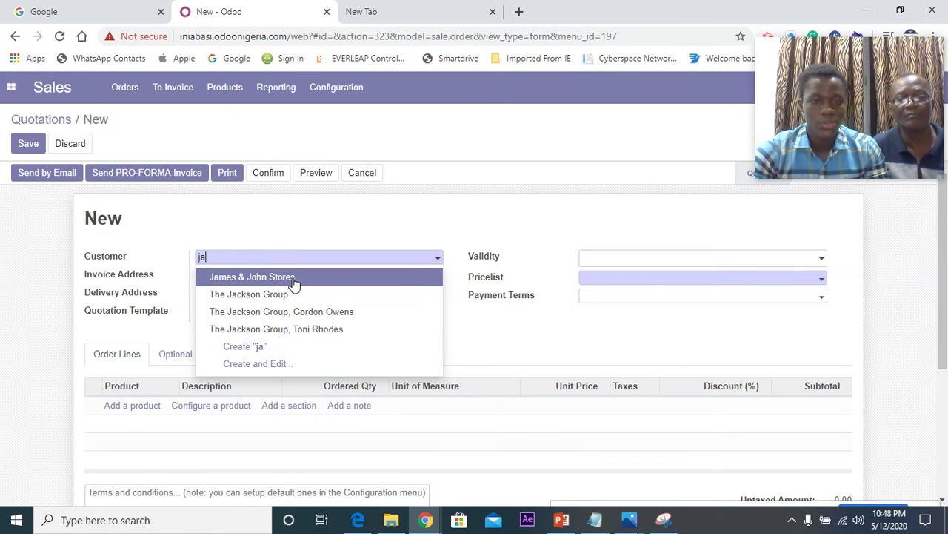
pyautogui.click(293, 278)
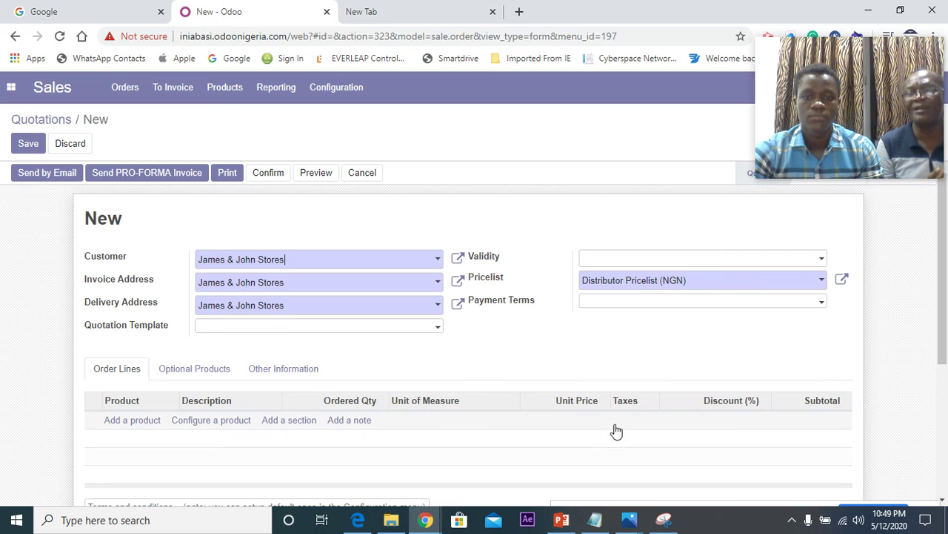
pyautogui.click(807, 304)
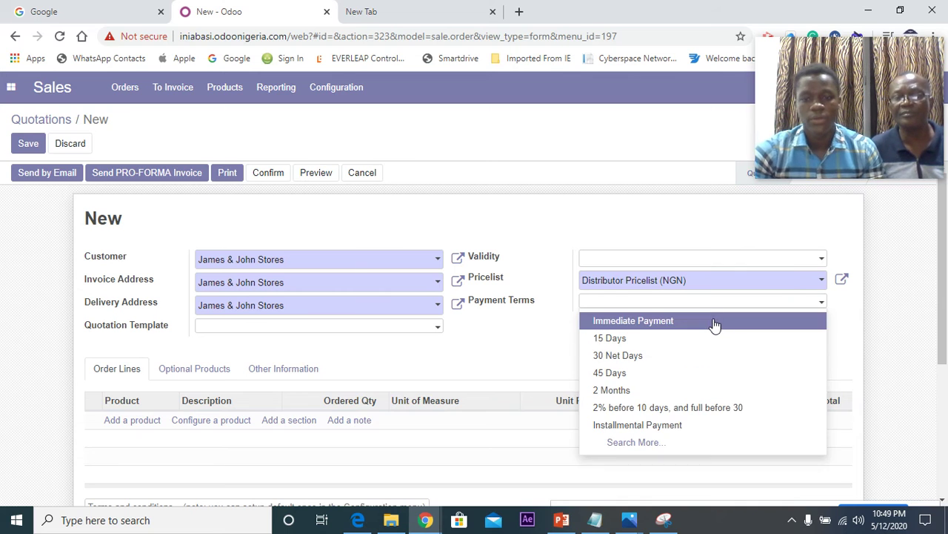
pyautogui.click(714, 325)
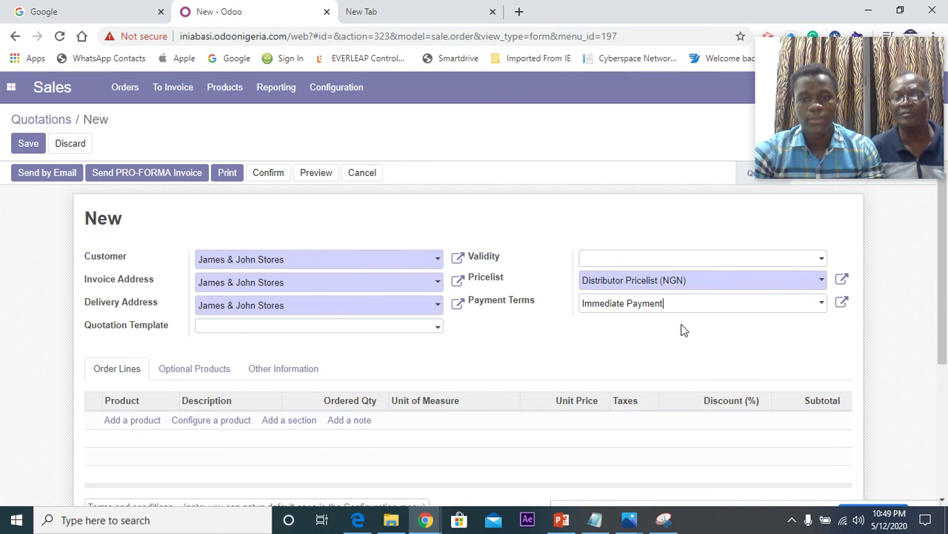
# Step: Add an order line to the quotation for the product [FURN_7777] Office Chair
pyautogui.click(129, 425)
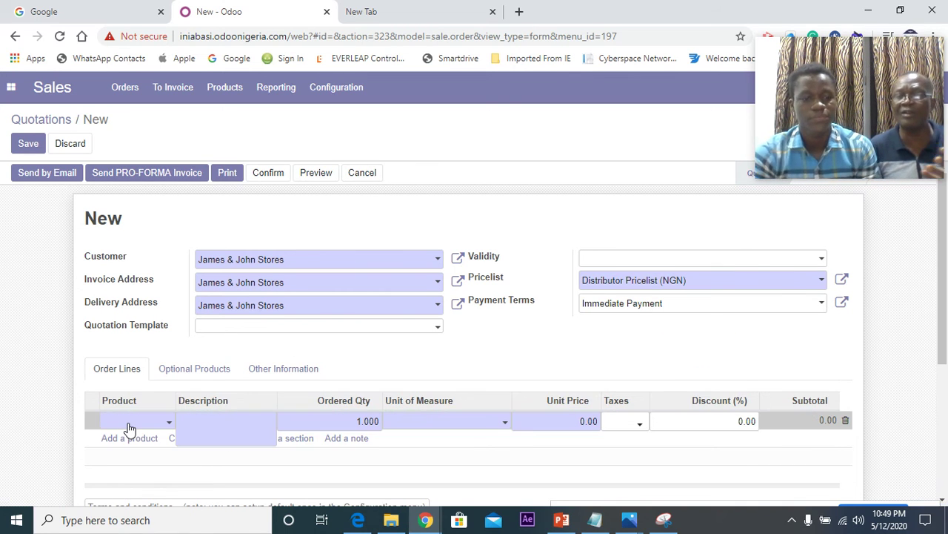
pyautogui.write('off')
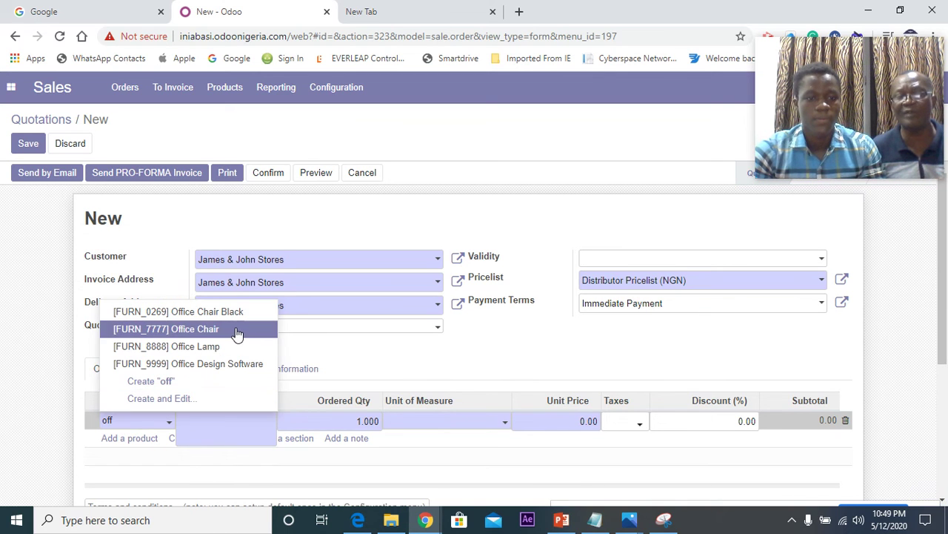
pyautogui.click(237, 331)
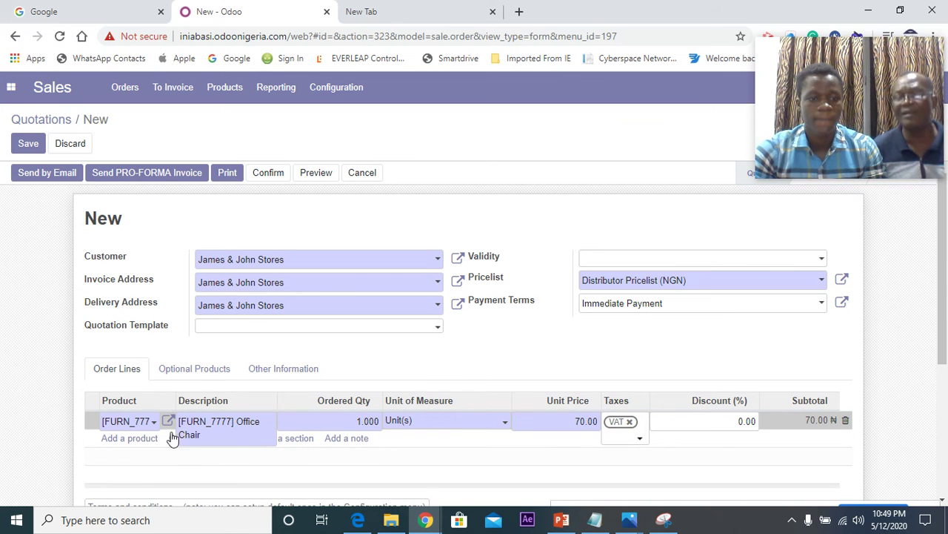
# Step: Replace the order line's product with [FURN_0269] Office Chair Black and save the quotation
pyautogui.click(148, 426)
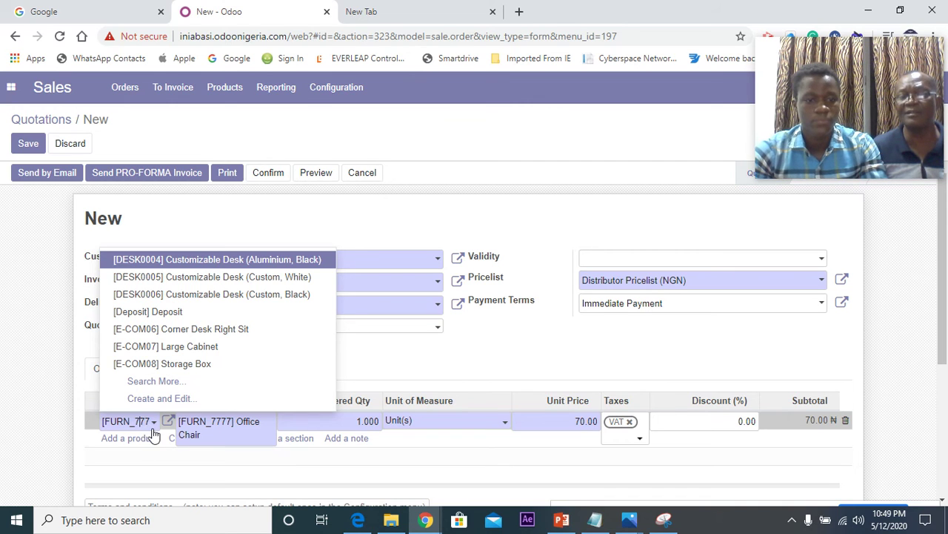
pyautogui.press('BackSpace')
pyautogui.press('BackSpace')
pyautogui.press('BackSpace')
pyautogui.press('BackSpace')
pyautogui.press('BackSpace')
pyautogui.press('BackSpace')
pyautogui.press('BackSpace')
pyautogui.press('BackSpace')
pyautogui.press('BackSpace')
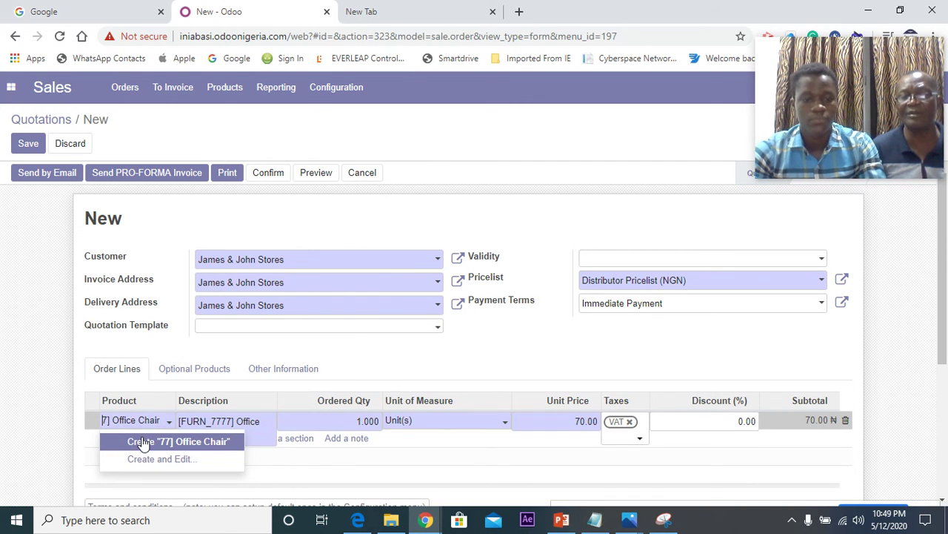
pyautogui.write('of')
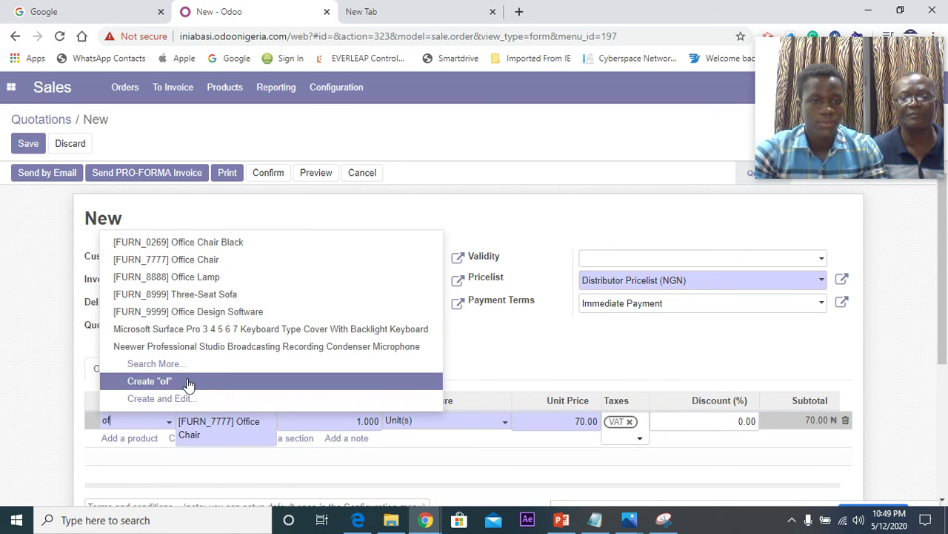
pyautogui.click(263, 246)
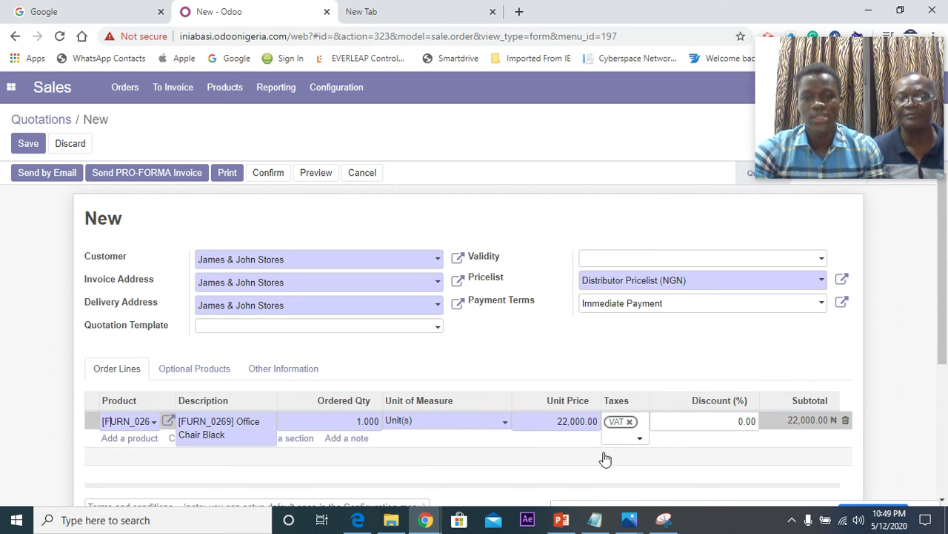
pyautogui.scroll(-5, 603, 455)
pyautogui.scroll(5, 591, 445)
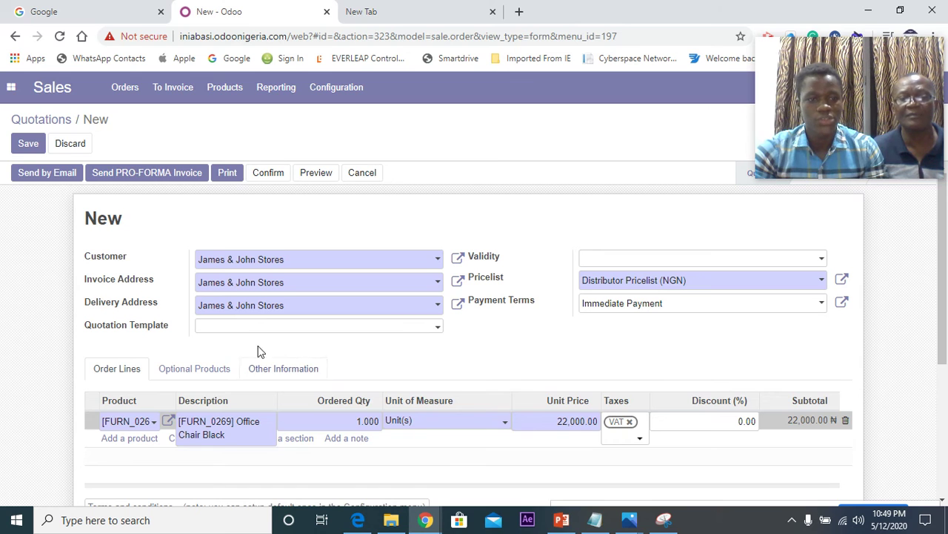
pyautogui.click(28, 145)
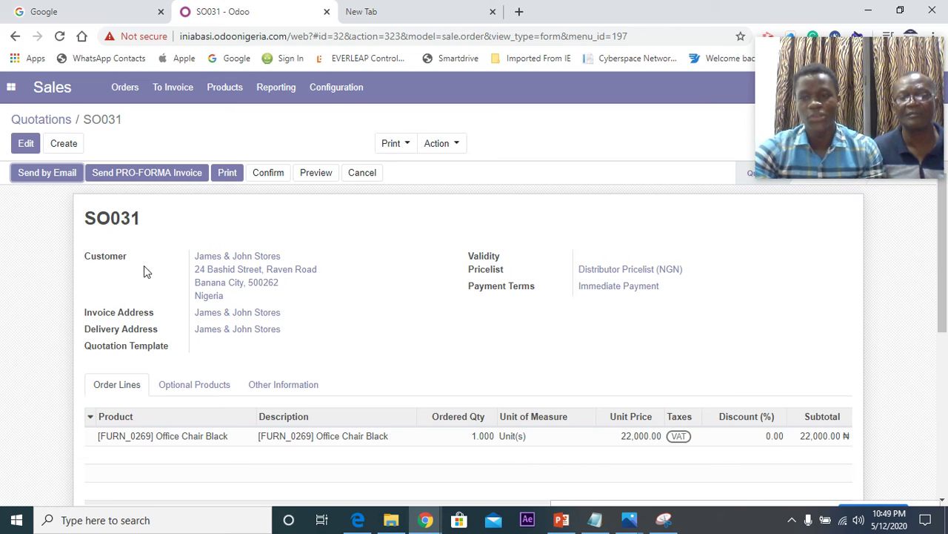
# Step: Preview the saved quotation in the customer portal and examine its product line, taxes and total
pyautogui.click(309, 172)
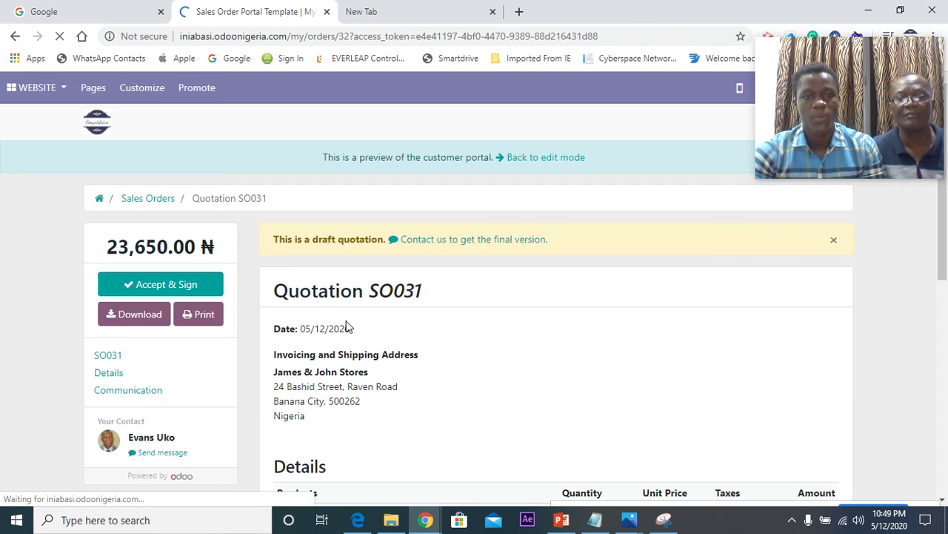
pyautogui.scroll(-1, 407, 353)
pyautogui.scroll(-3, 407, 354)
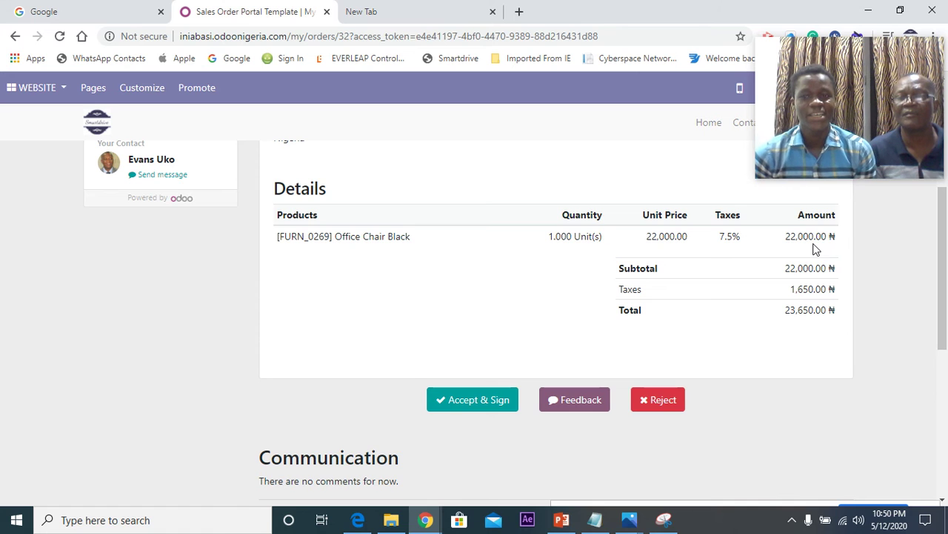
pyautogui.click(562, 520)
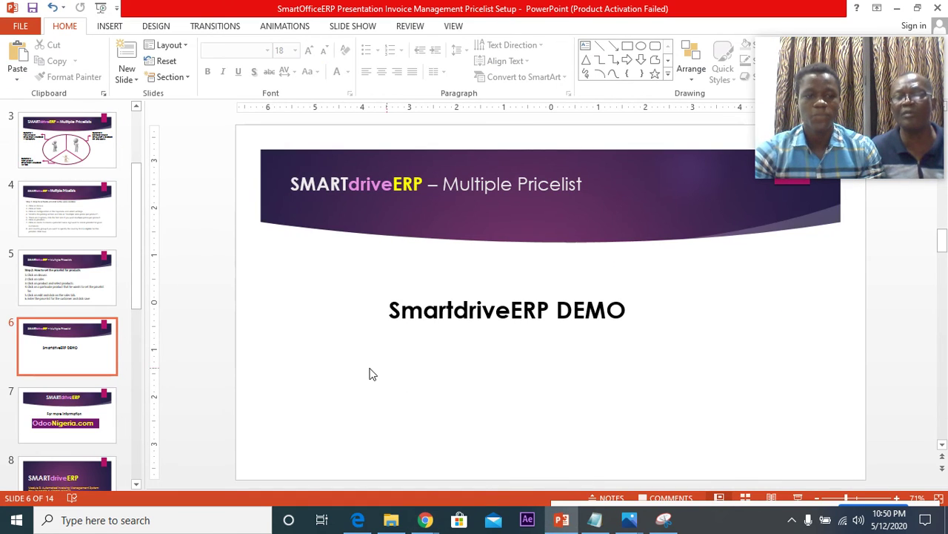
pyautogui.moveTo(422, 517)
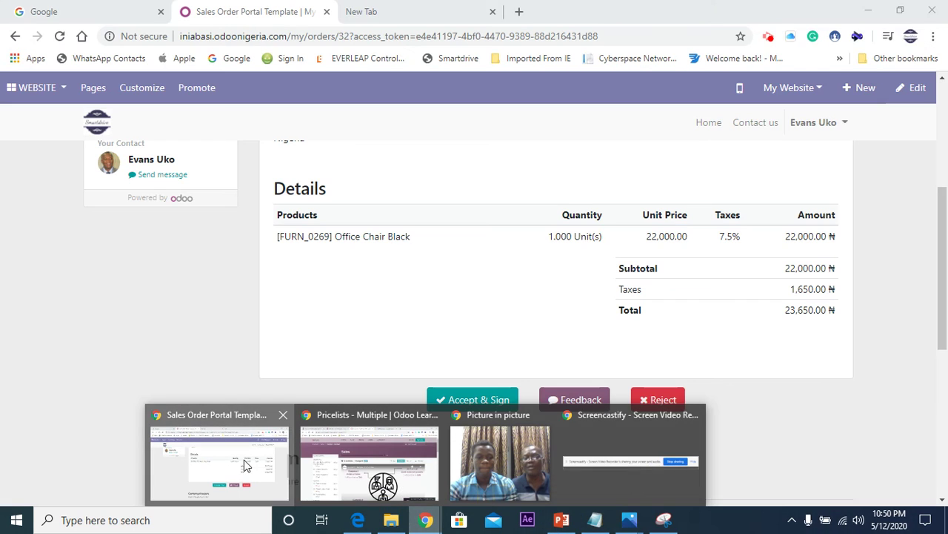
pyautogui.click(243, 460)
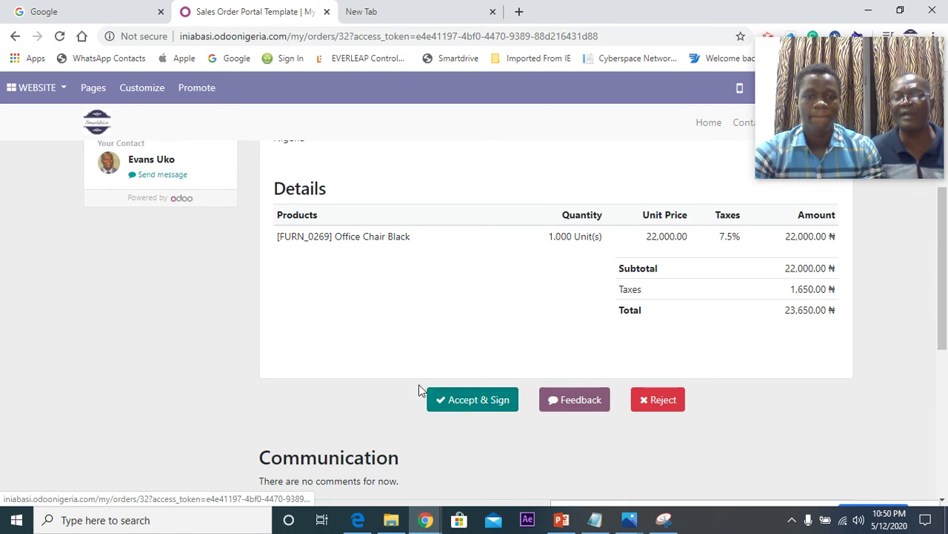
# Step: Review the previewed quotation's customer address, order details and pricing
pyautogui.scroll(3, 404, 390)
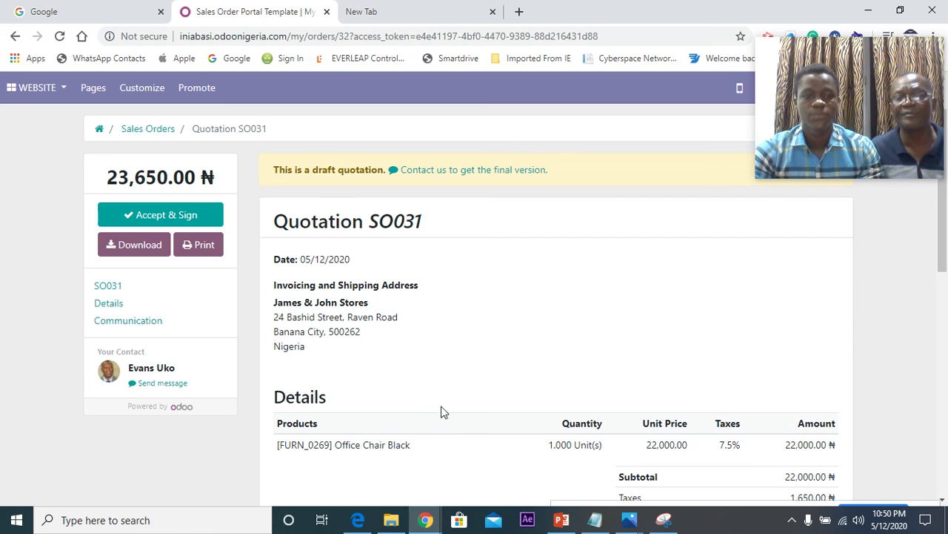
pyautogui.scroll(-3, 438, 408)
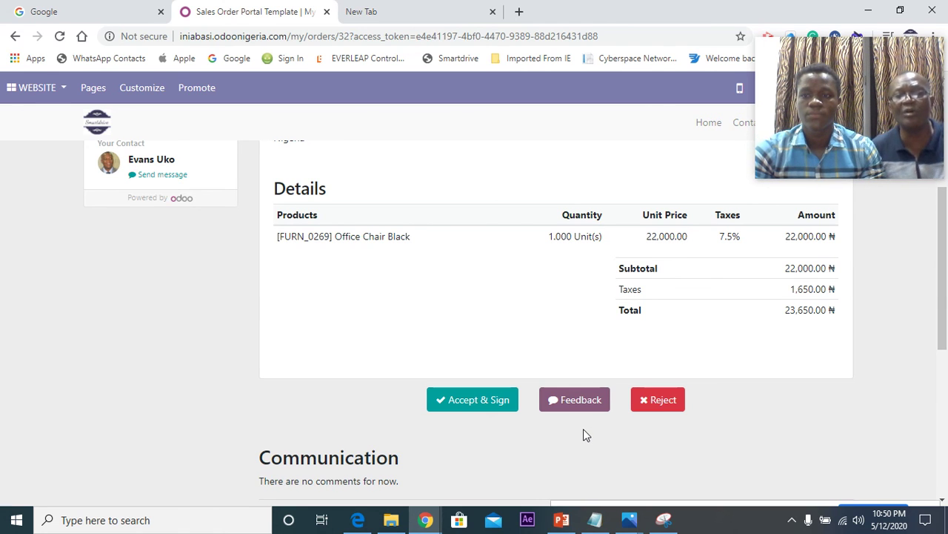
pyautogui.scroll(3, 585, 434)
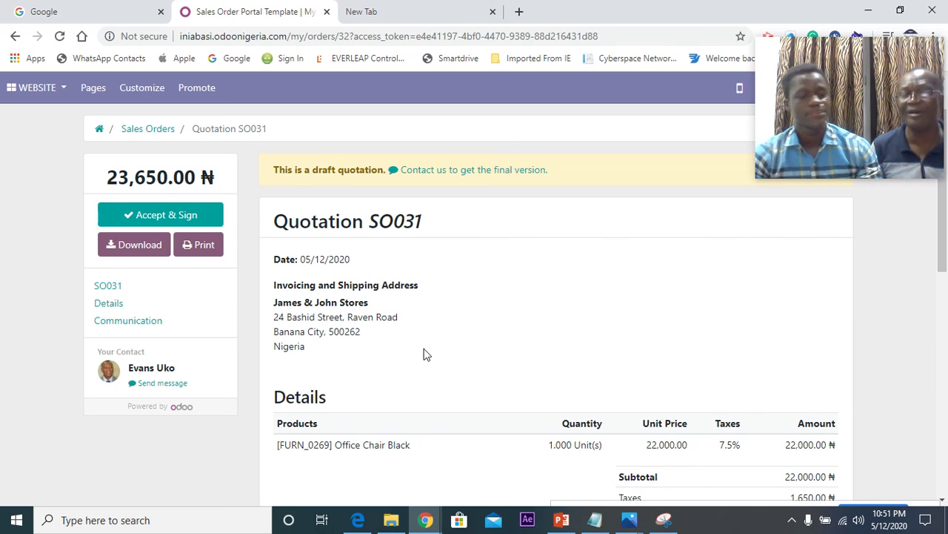
# Step: Switch to the PowerPoint presentation and show slide 7, the OdooNigeria.com information slide
pyautogui.click(572, 526)
pyautogui.click(108, 415)
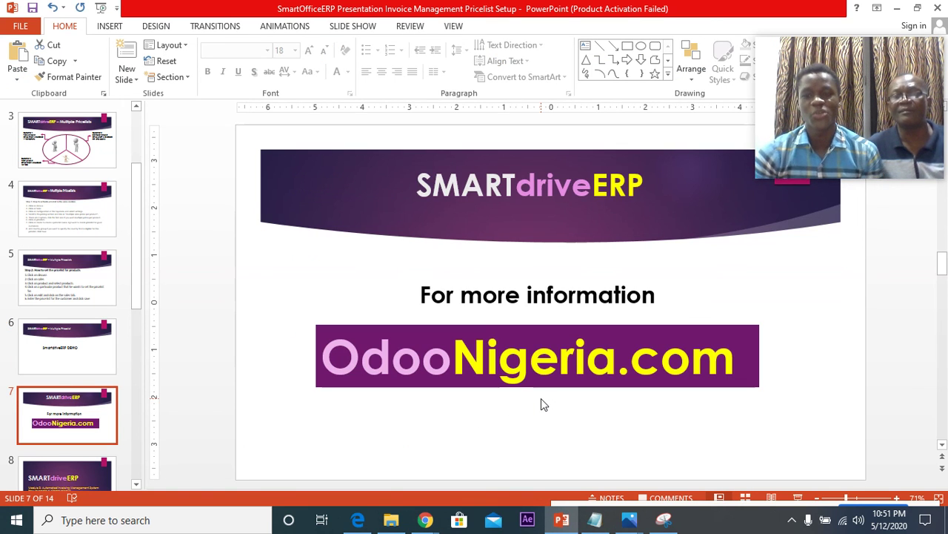